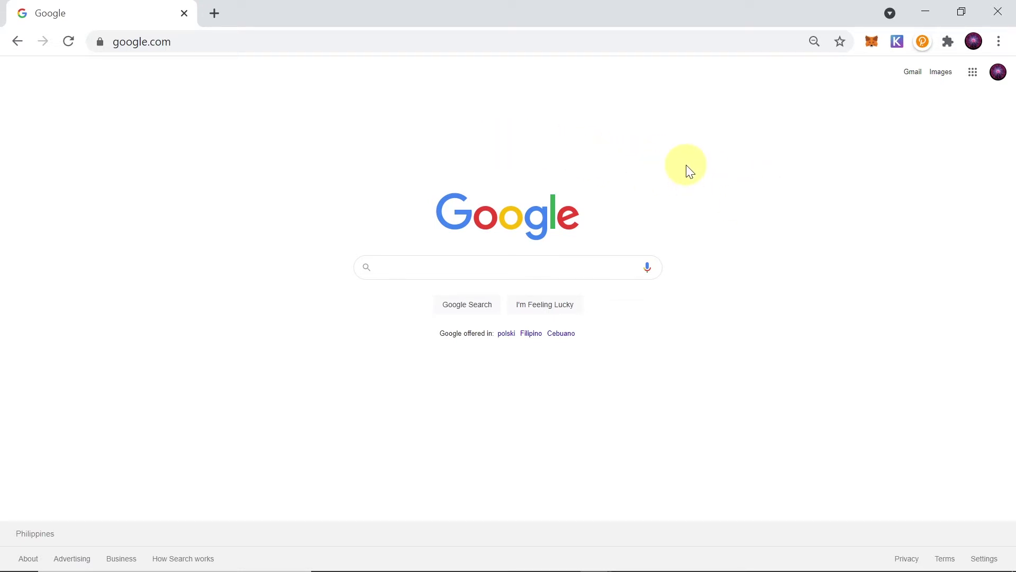
Open Google Forms from the list of Google apps
left_click(974, 74)
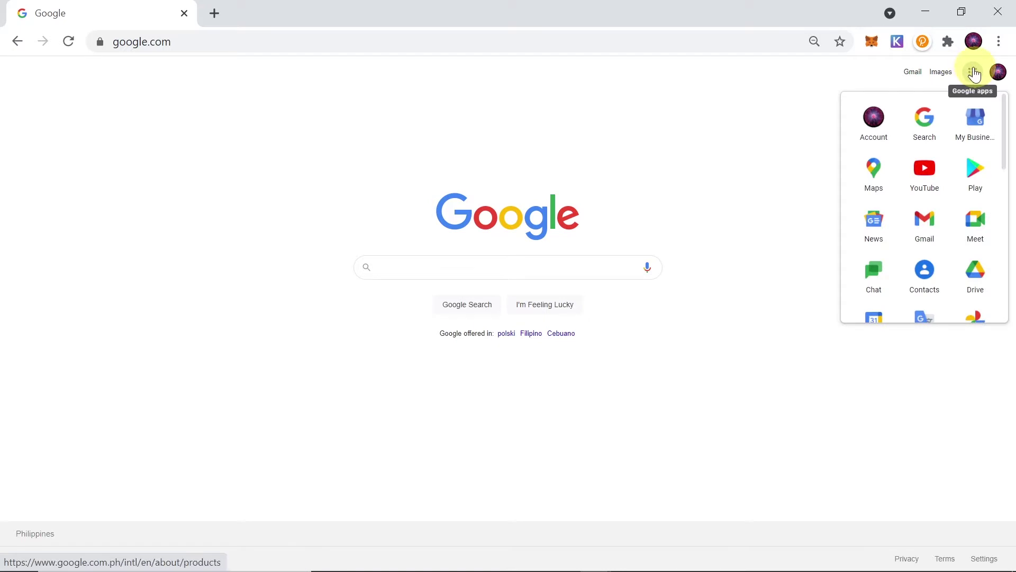
scroll(970, 145, "down", 10)
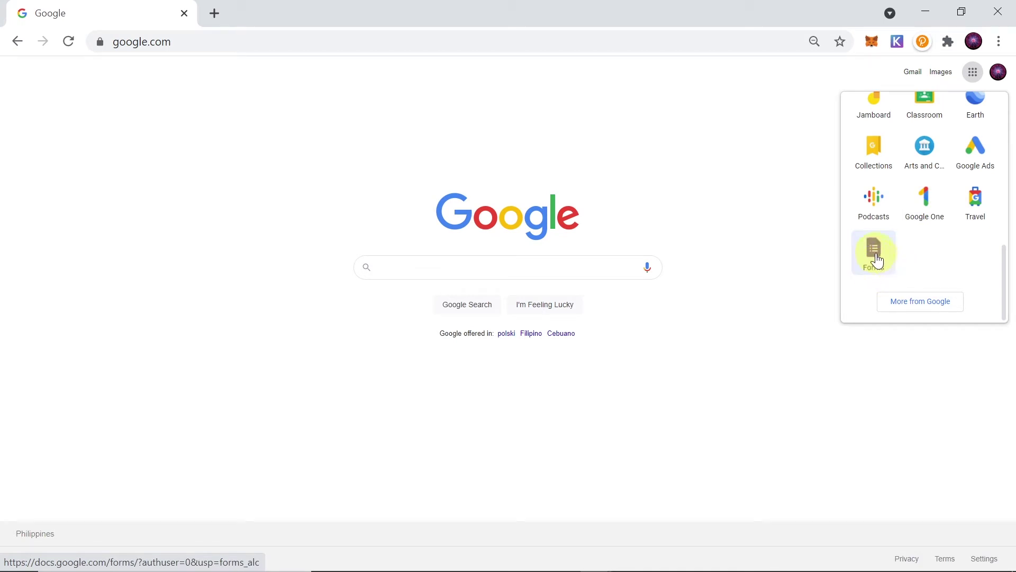
left_click(877, 259)
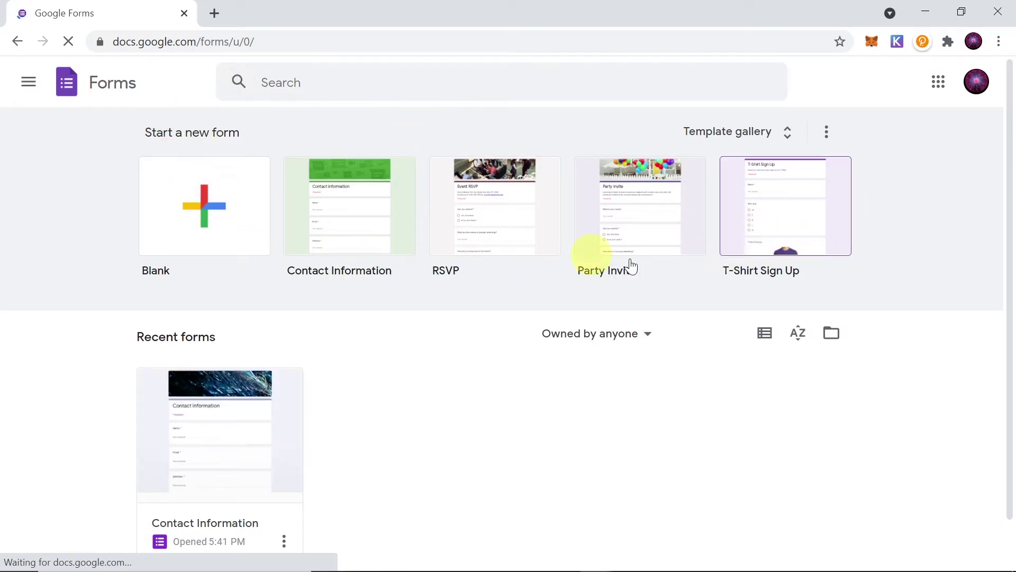
Browse the full template gallery, create a form from the Contact Information template, and dismiss the question-reuse tip
left_click(783, 132)
scroll(730, 176, "down", 5)
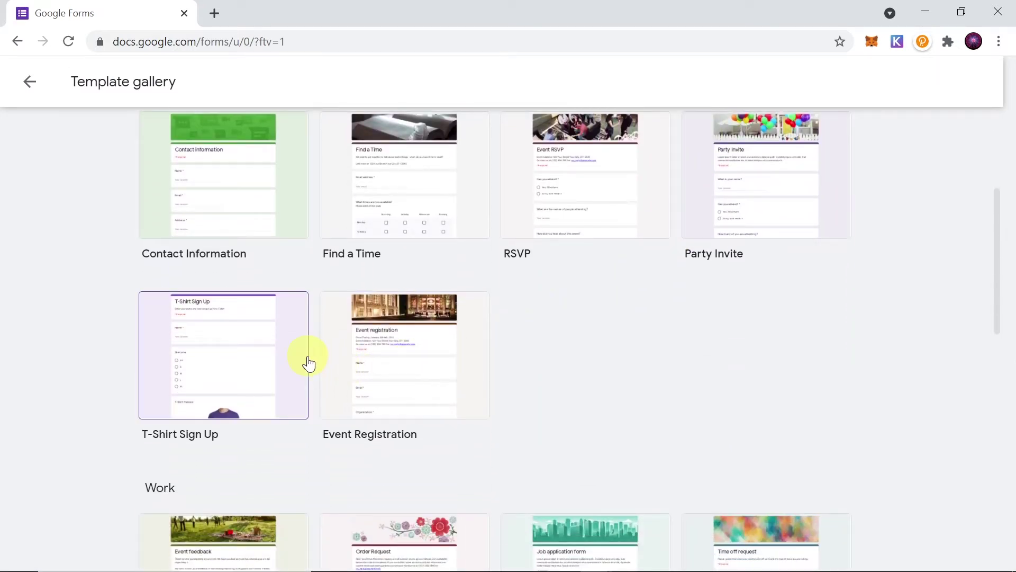
scroll(426, 322, "down", 3)
scroll(579, 261, "down", 3)
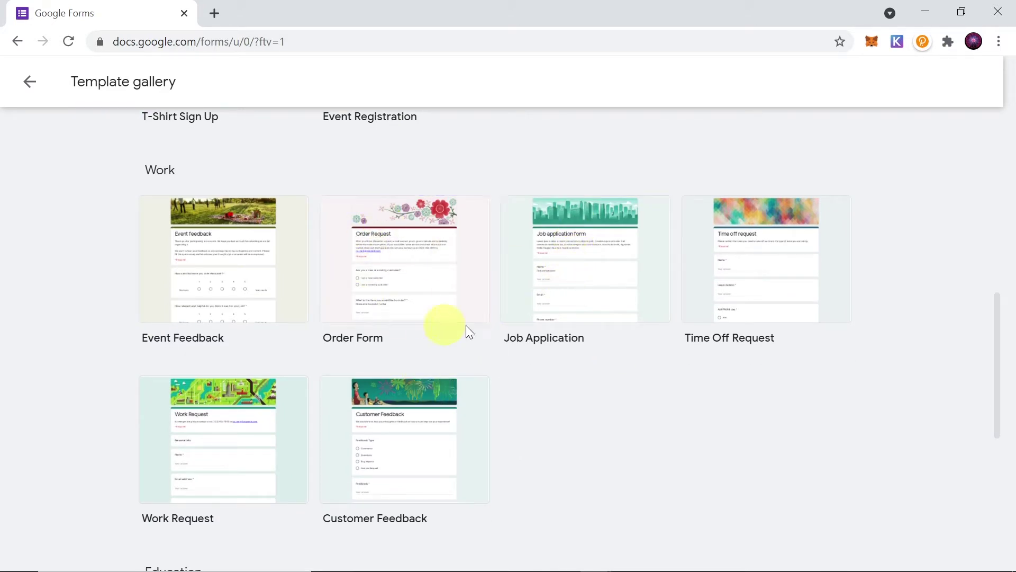
scroll(465, 335, "down", 5)
scroll(476, 412, "down", 3)
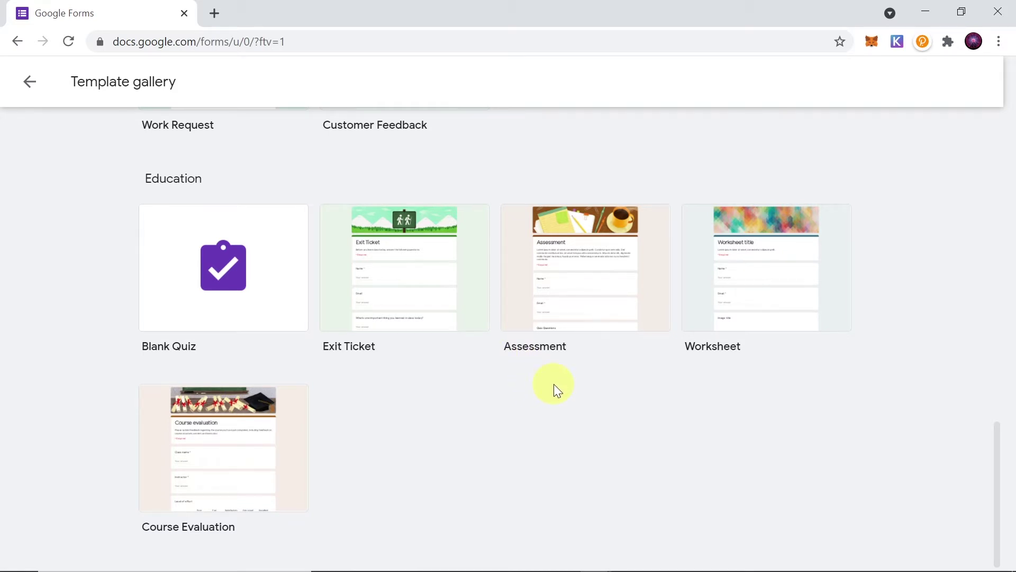
scroll(601, 380, "up", 18)
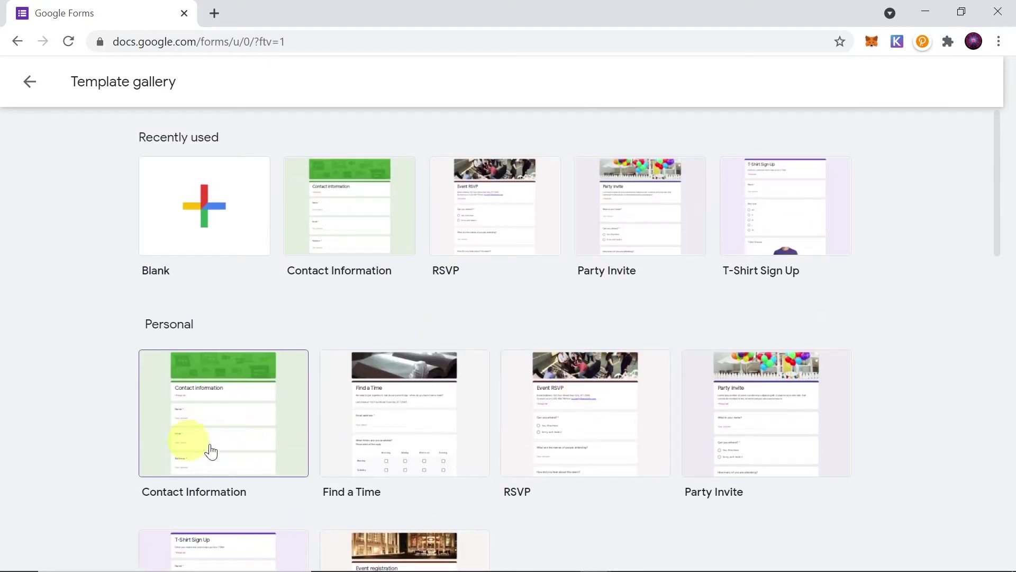
left_click(228, 414)
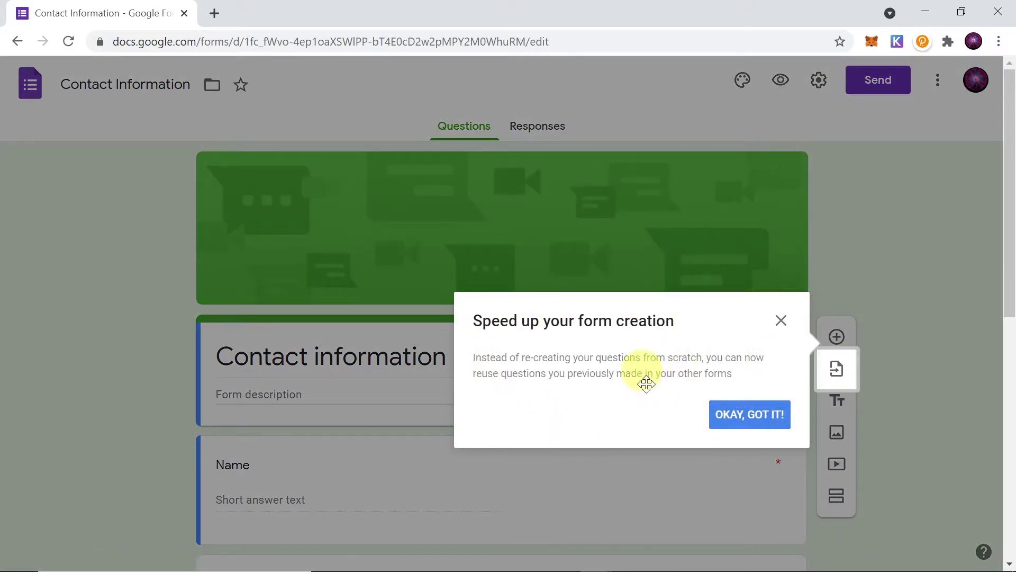
left_click(780, 322)
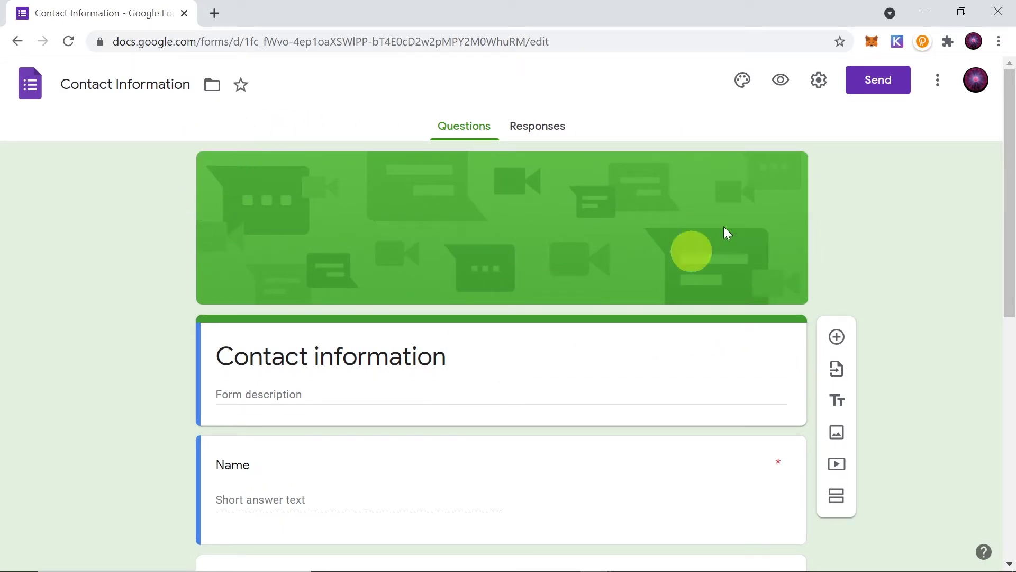
Replace the form's header image with the dark blue light-fibre picture from the Work and School themes
left_click(741, 85)
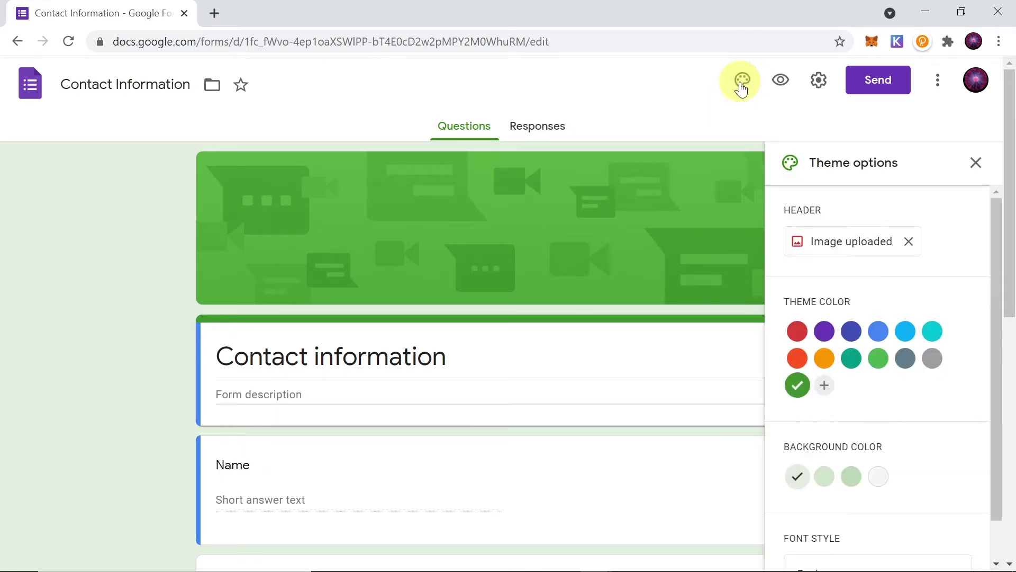
left_click(856, 246)
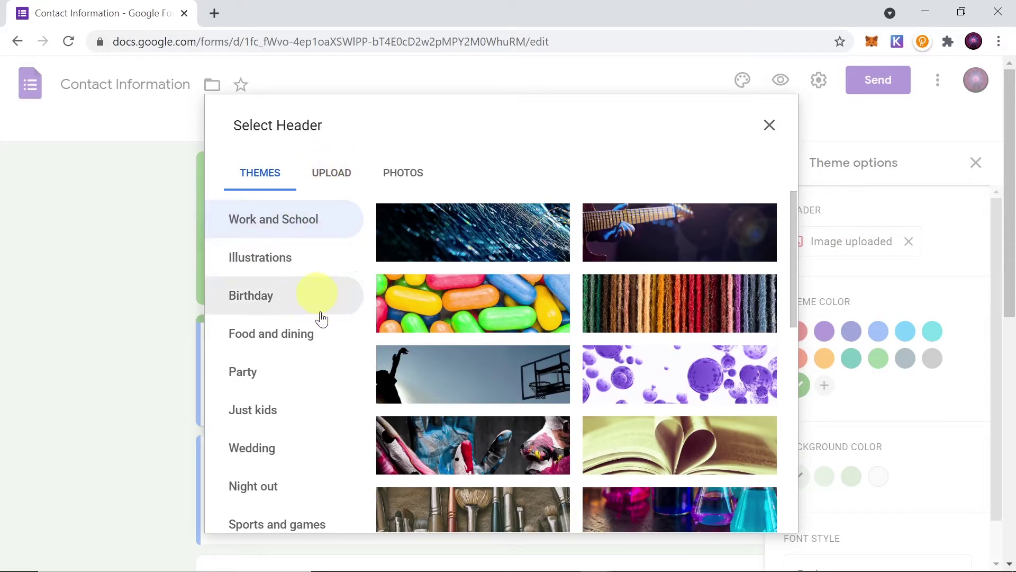
scroll(477, 350, "down", 5)
scroll(474, 341, "down", 2)
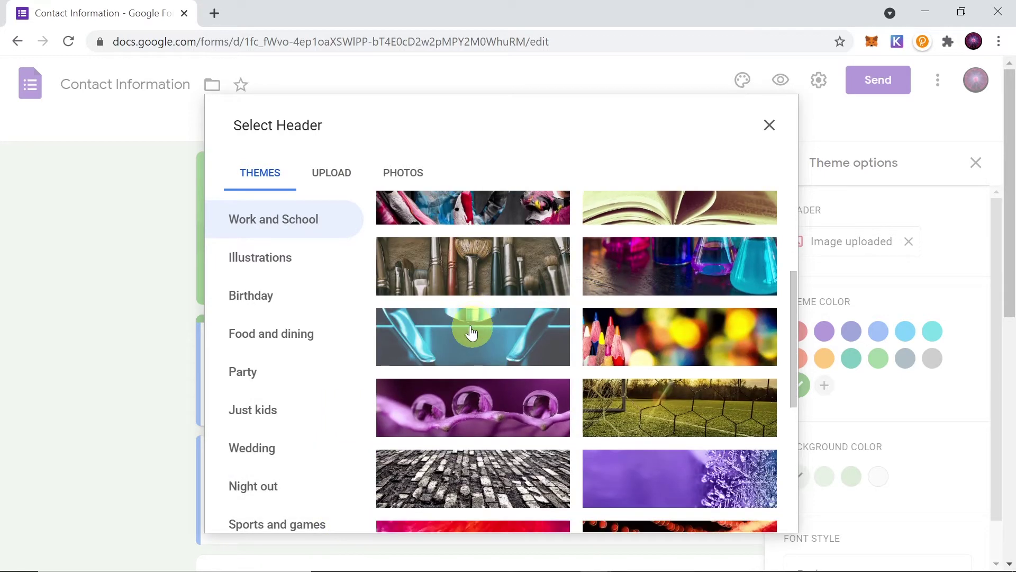
left_click(299, 257)
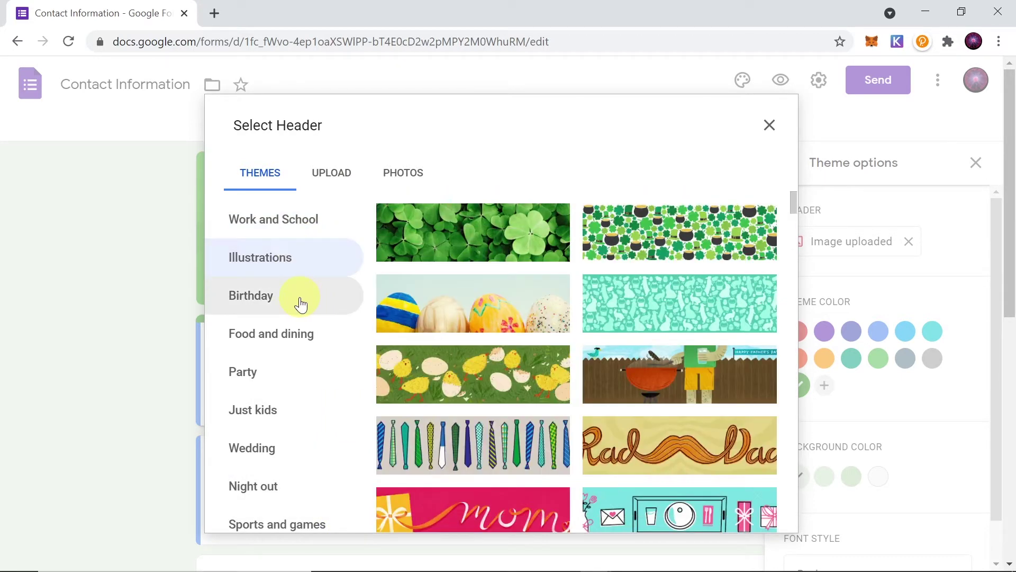
left_click(300, 304)
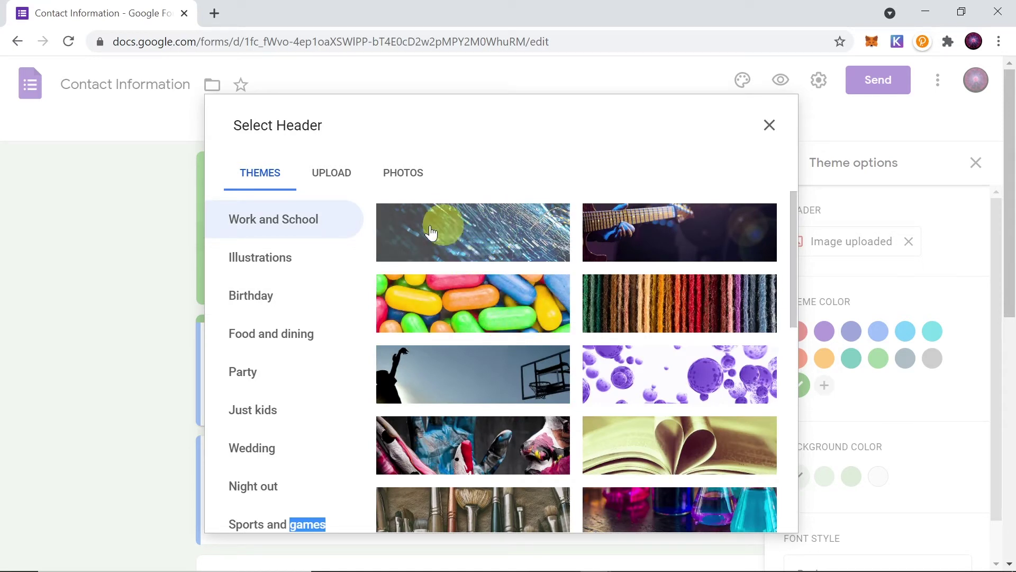
left_click(475, 232)
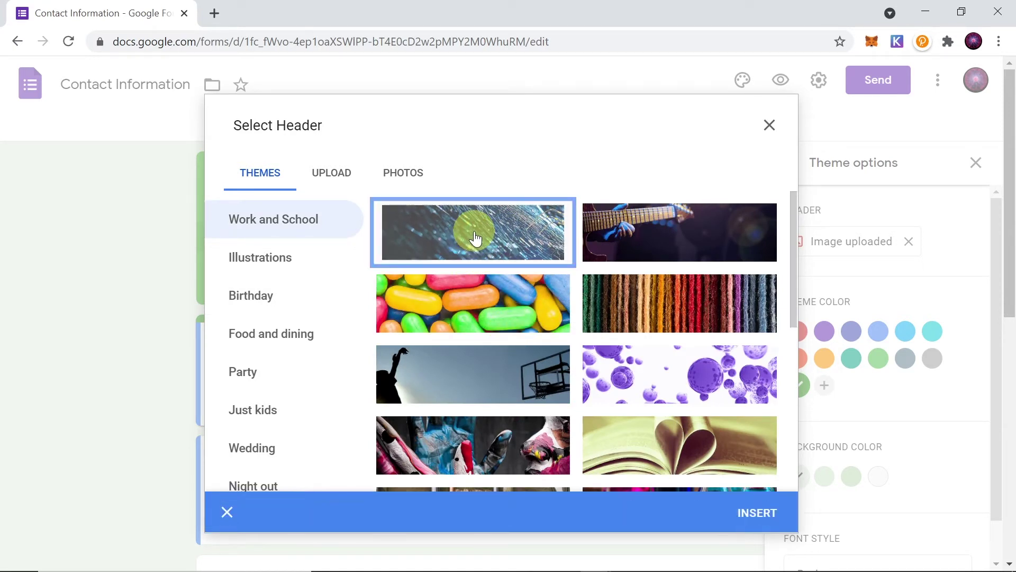
left_click(759, 513)
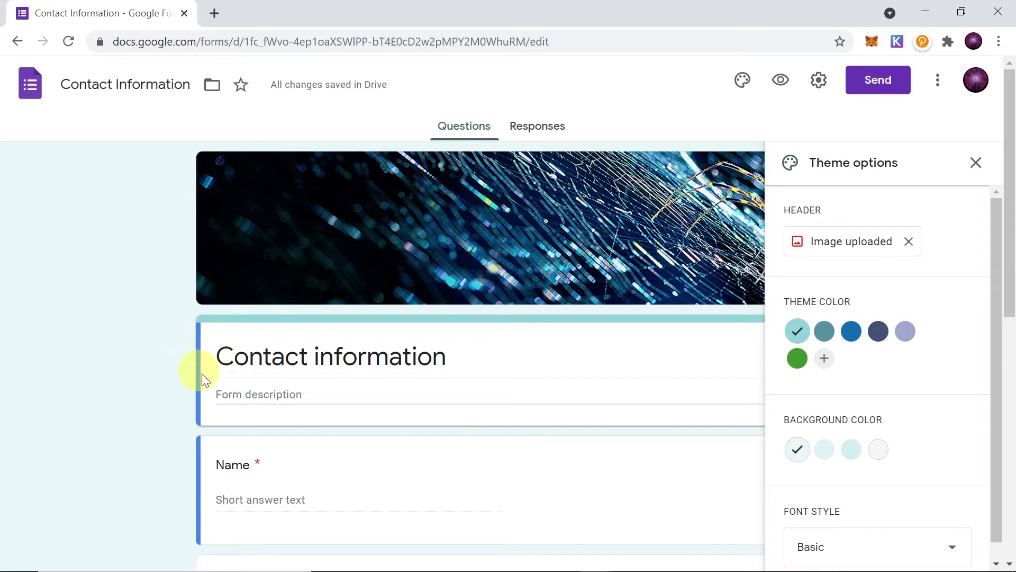
Try the darker background shades for the form and return to the lightest one
left_click(861, 453)
left_click(822, 450)
left_click(799, 452)
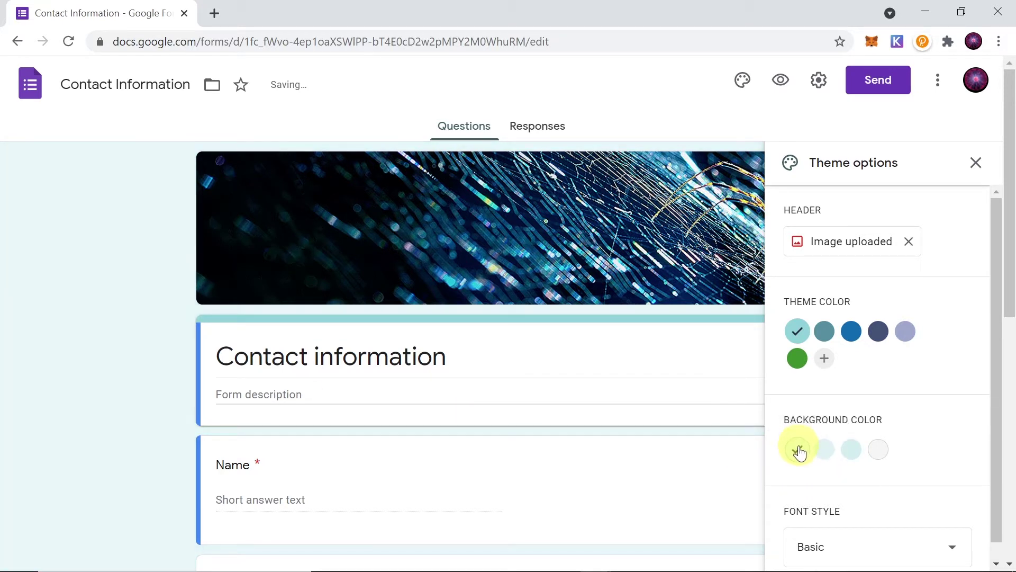
Compare the grey-teal #568e9f theme color with the medium blue one and apply the medium blue
left_click(829, 336)
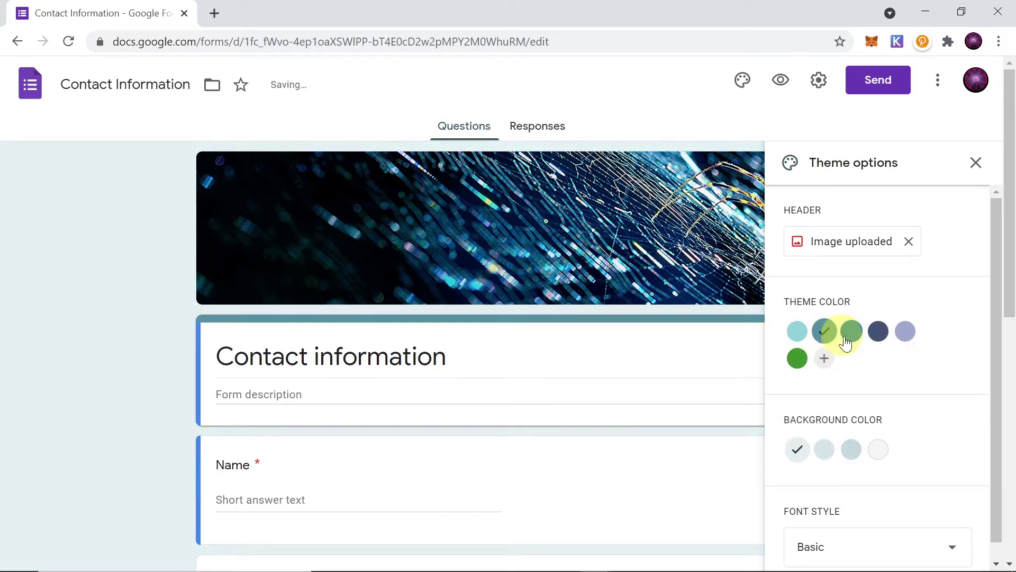
left_click(849, 338)
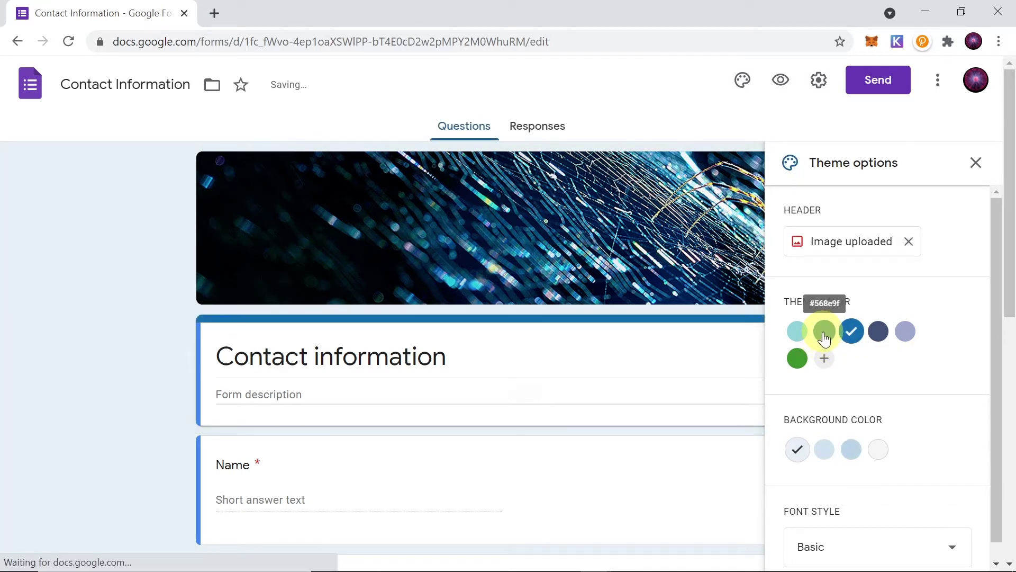
left_click(824, 338)
left_click(850, 342)
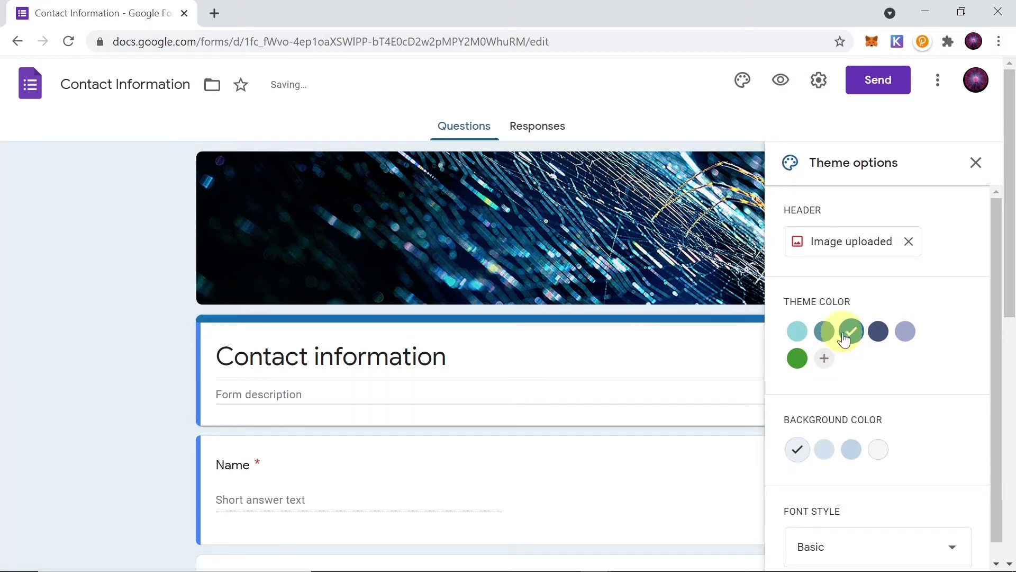
Try the Decorative and Playful font styles on the form, and return to Basic
scroll(910, 344, "down", 1)
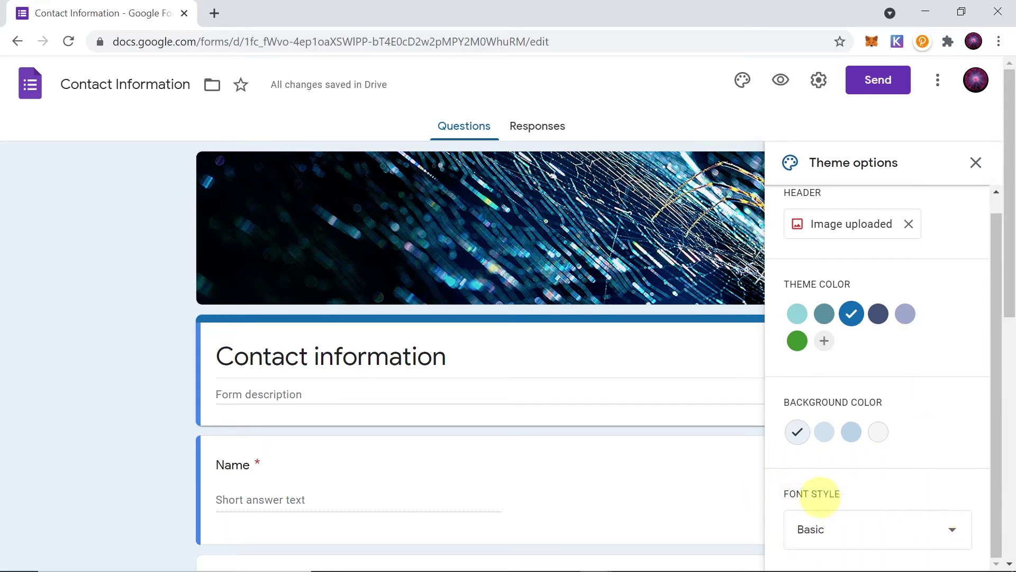
left_click(852, 537)
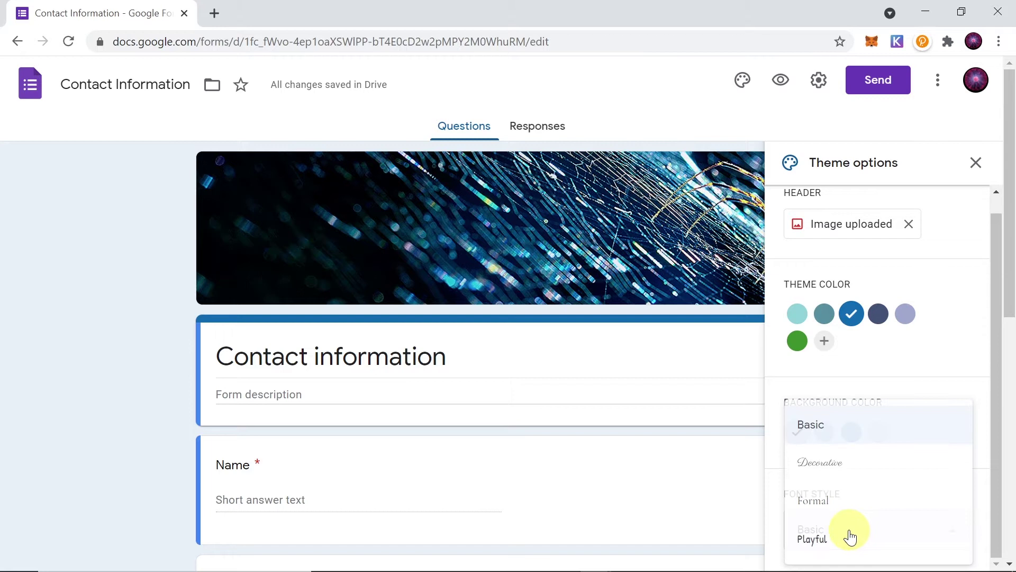
left_click(839, 470)
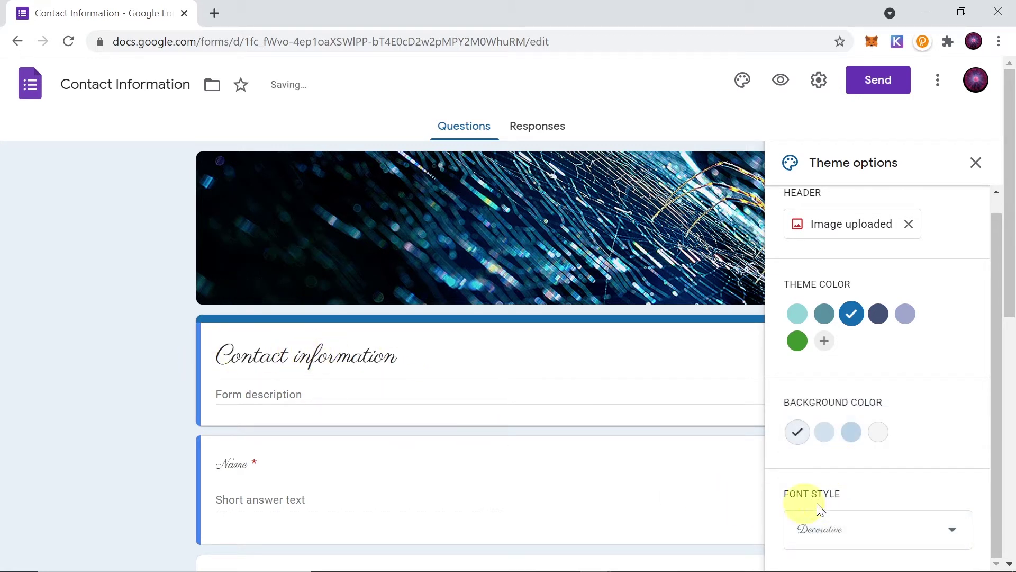
left_click(852, 517)
left_click(847, 543)
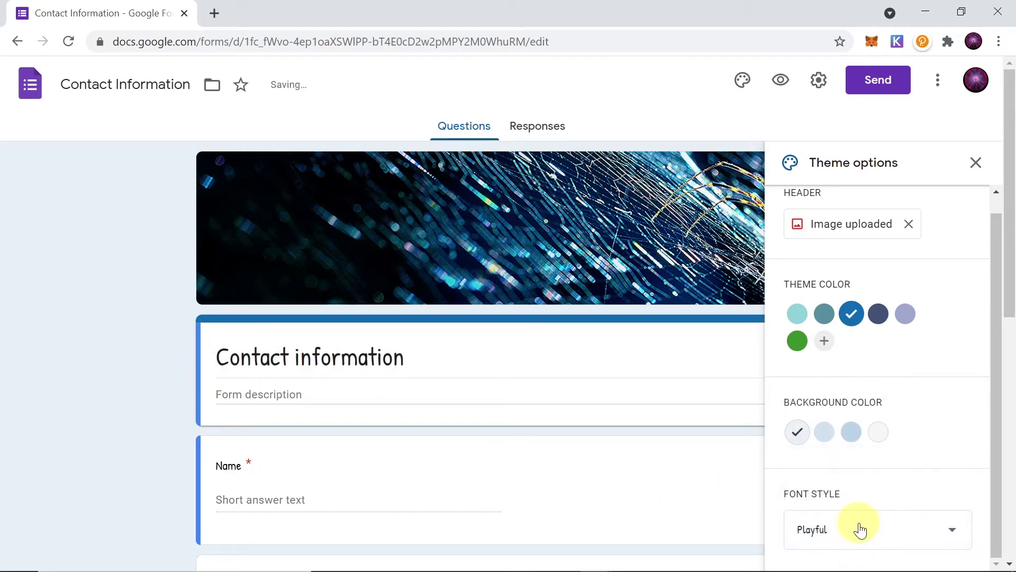
left_click(853, 531)
left_click(822, 424)
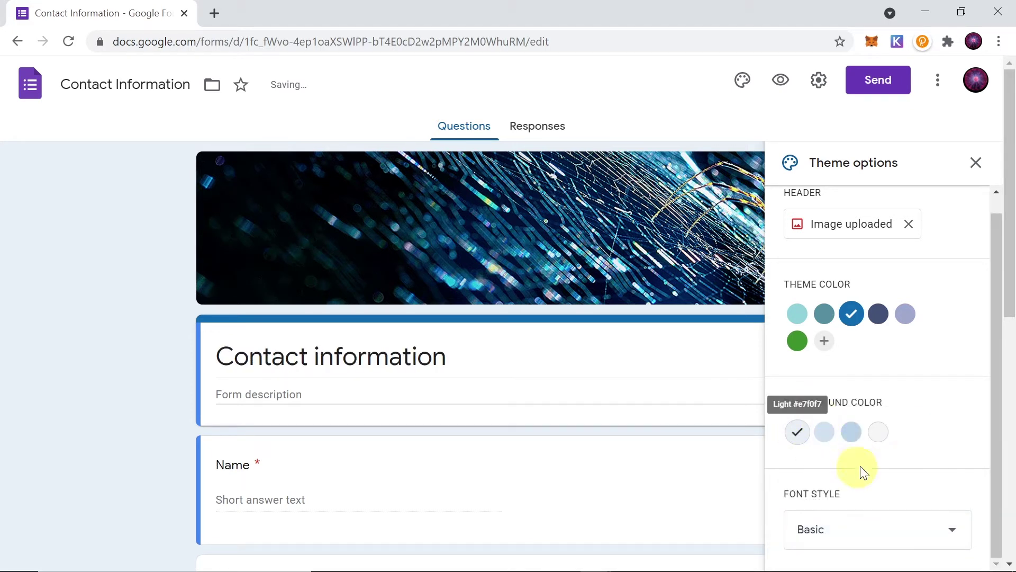
Close the theme options and shorten the form's title to "Contact"
left_click(977, 162)
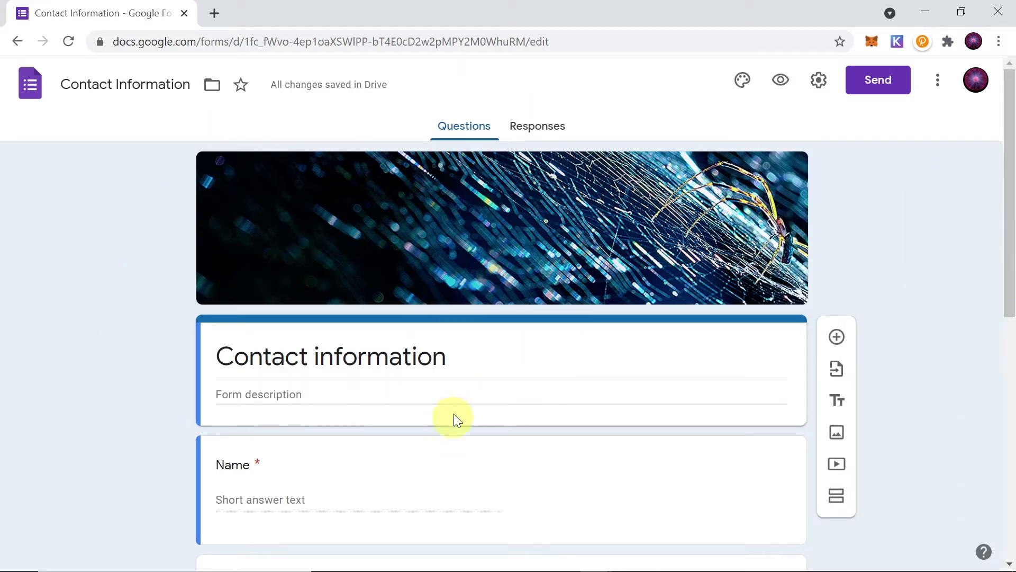
scroll(456, 408, "down", 2)
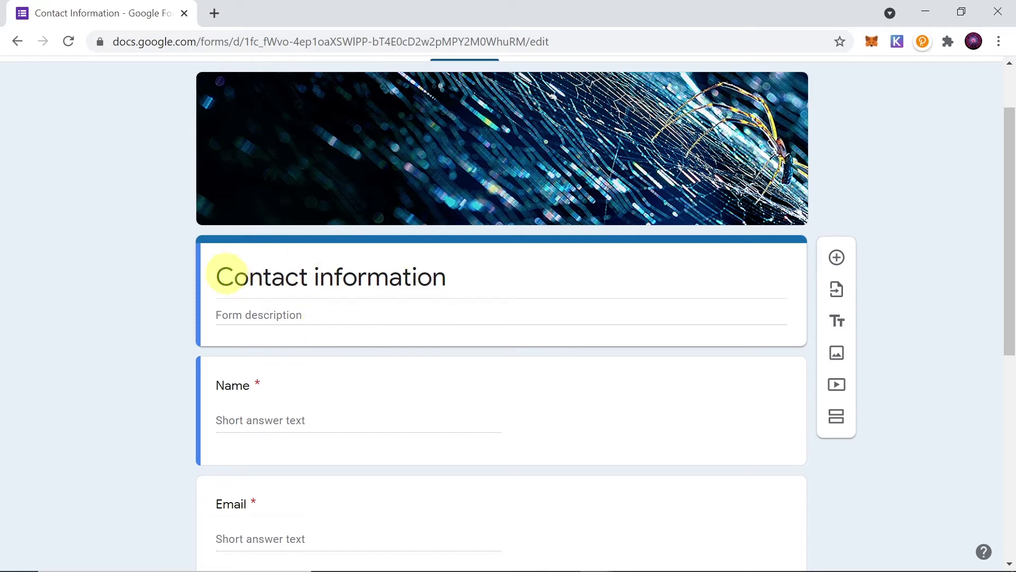
triple_click(312, 276)
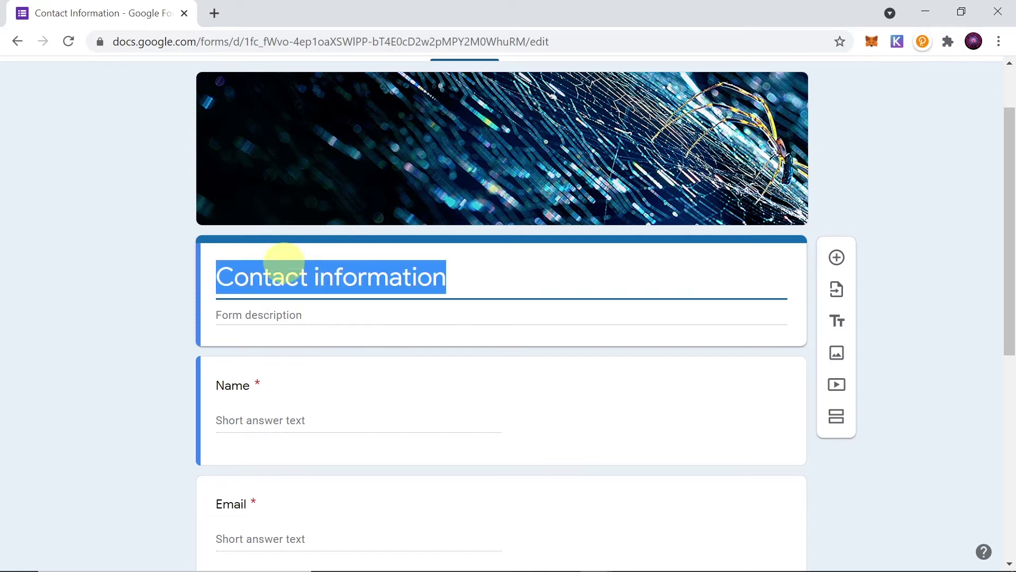
left_click(284, 275)
left_click_drag(314, 277, 485, 282)
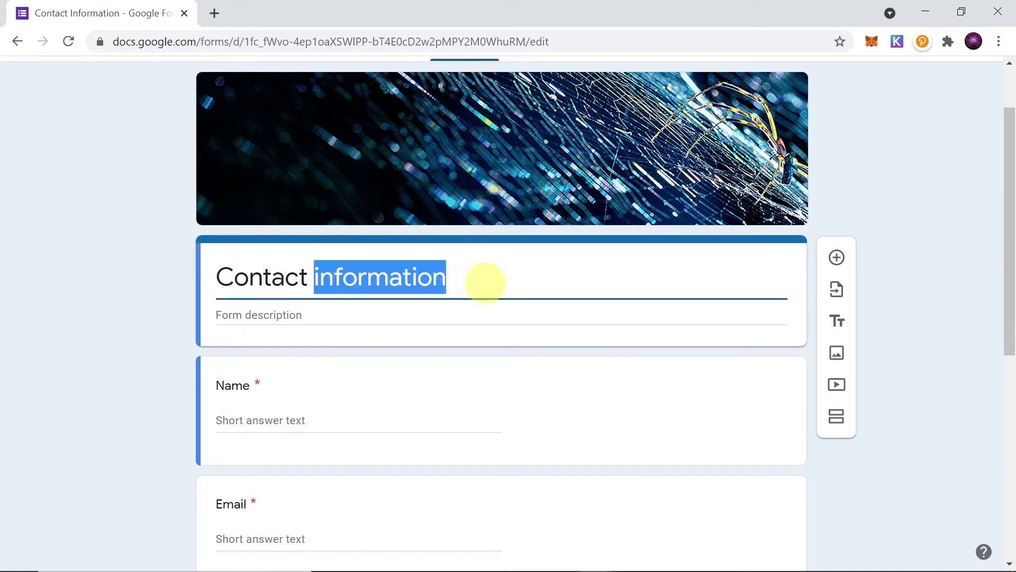
key("BackSpace")
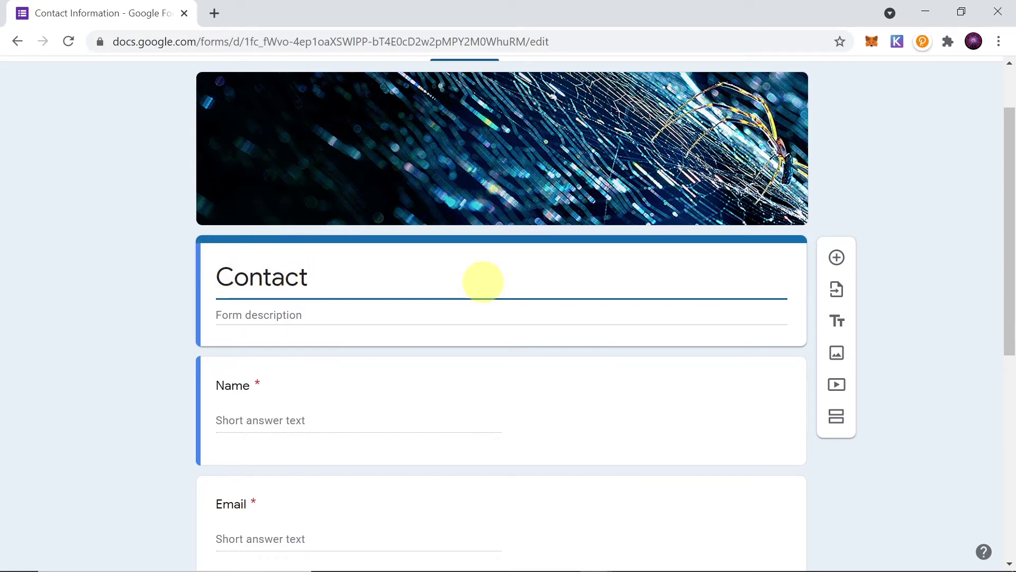
left_click(365, 310)
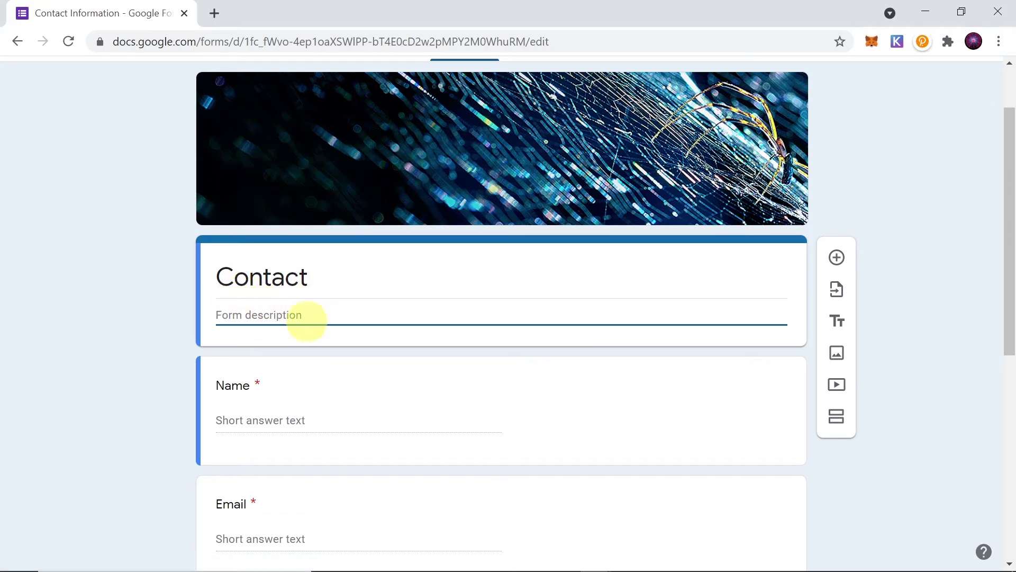
Open the Name question for editing and switch its Required setting off and back on
left_click(414, 381)
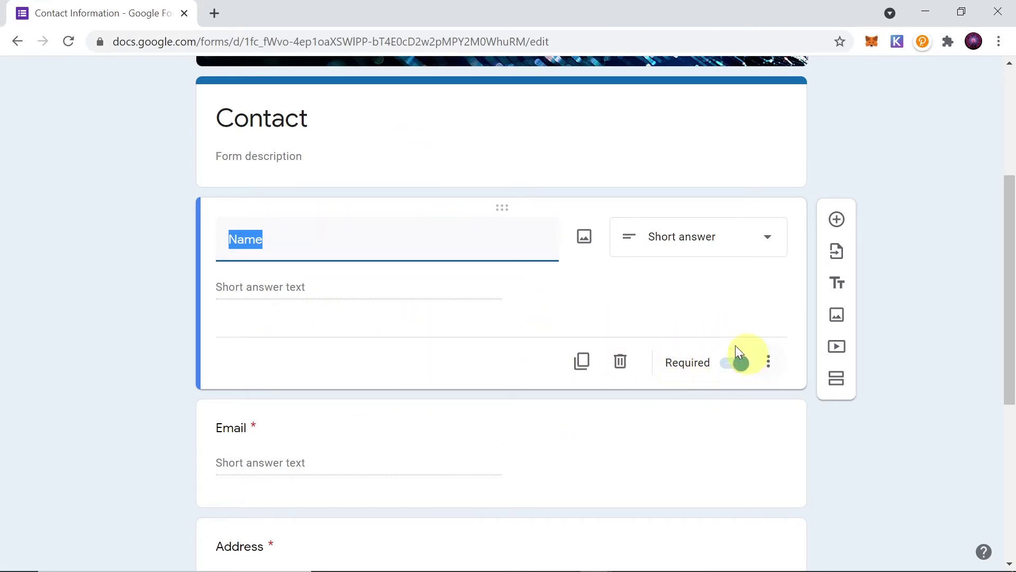
left_click(734, 362)
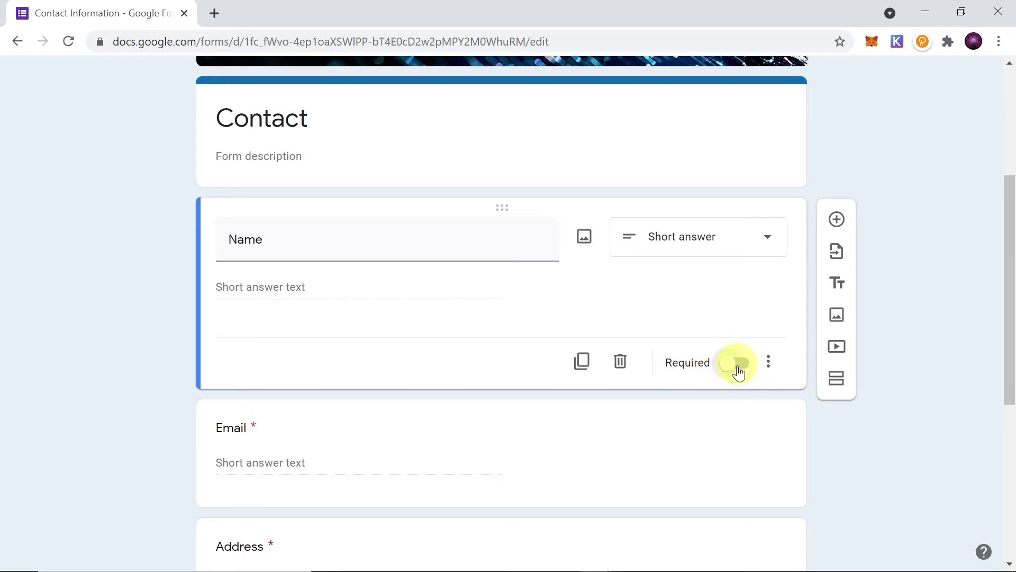
left_click(737, 367)
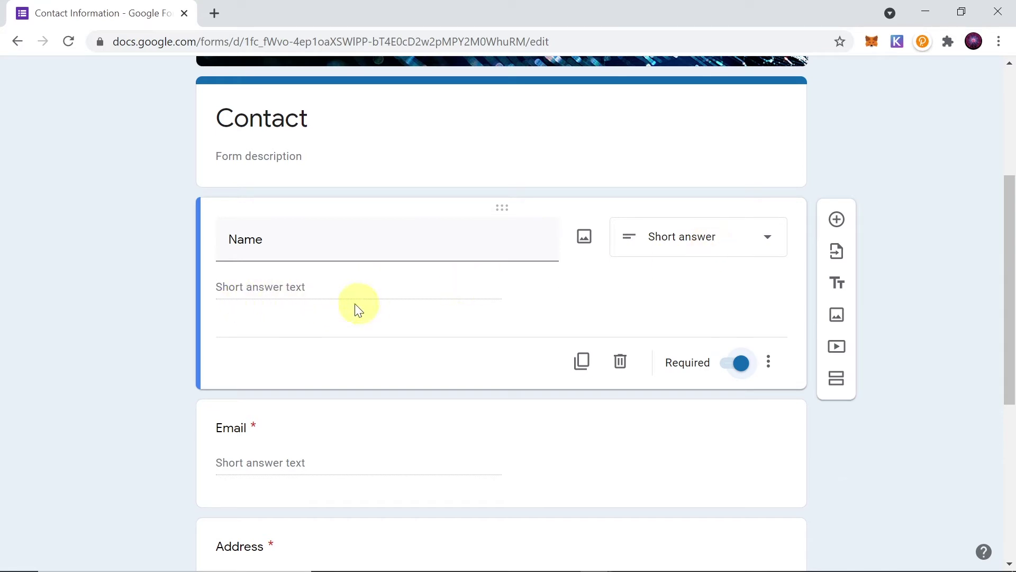
View the answer types available for the Name question, keeping Short answer
left_click(740, 246)
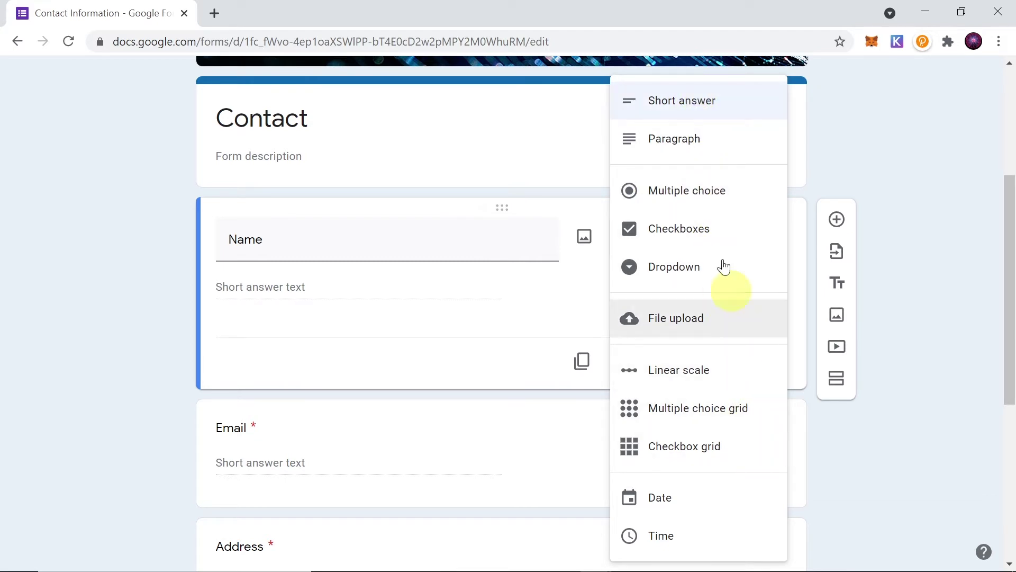
left_click(450, 357)
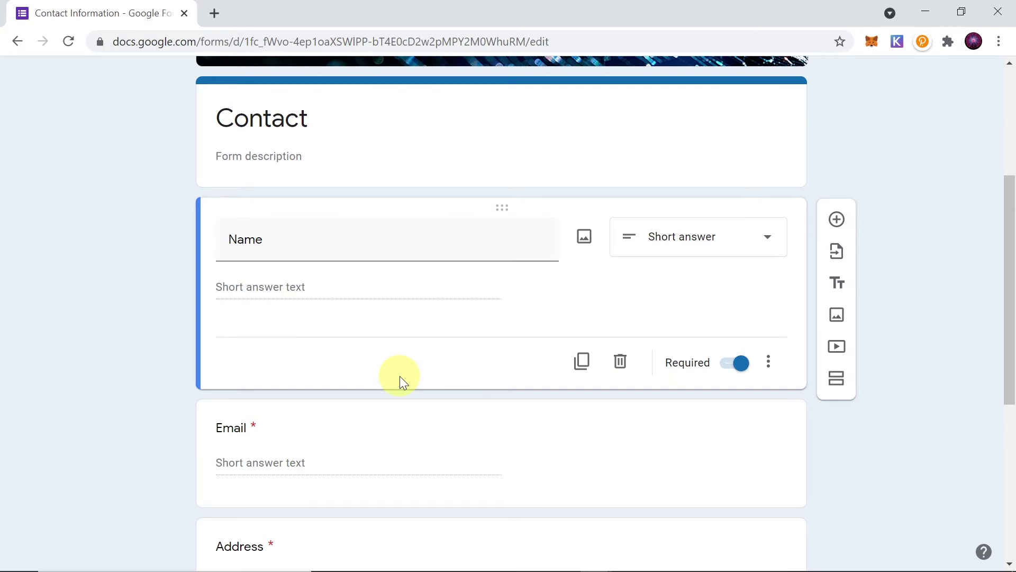
Replace the Comments question's text with "Is the provided information correct?" and change its answer type to Checkboxes
scroll(399, 376, "down", 6)
left_click(264, 440)
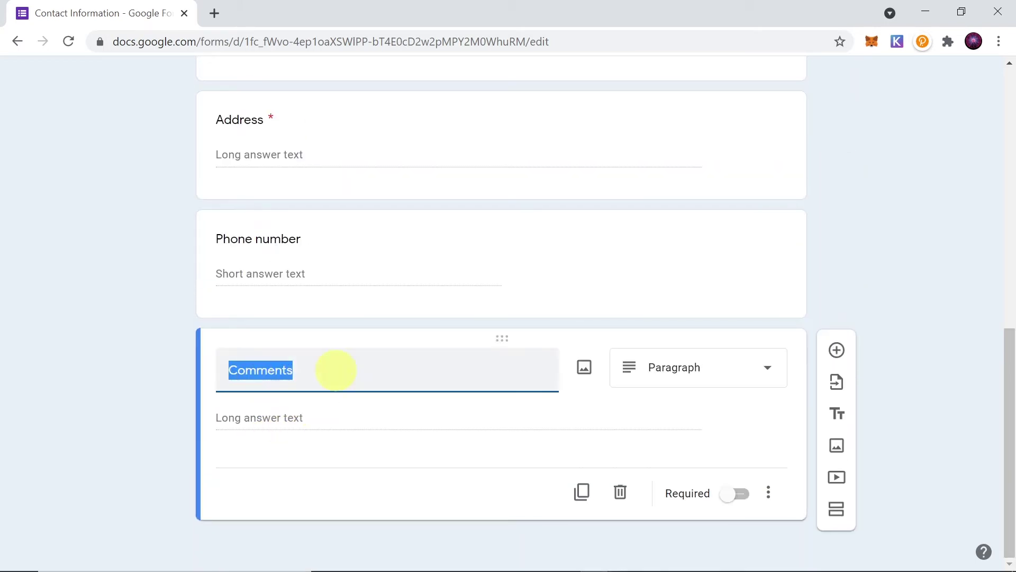
type("Is the provided information correct?")
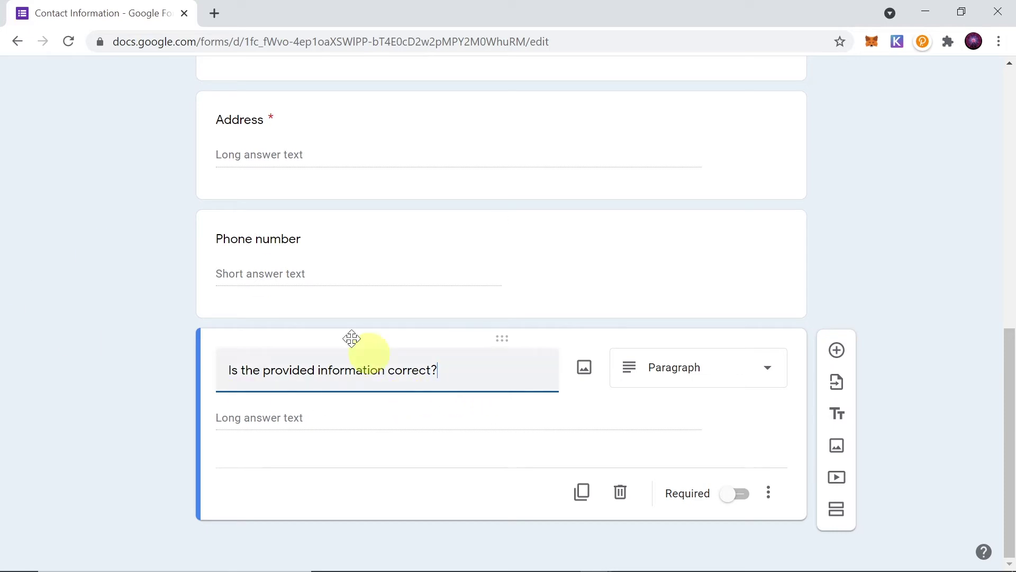
left_click(446, 488)
left_click(693, 381)
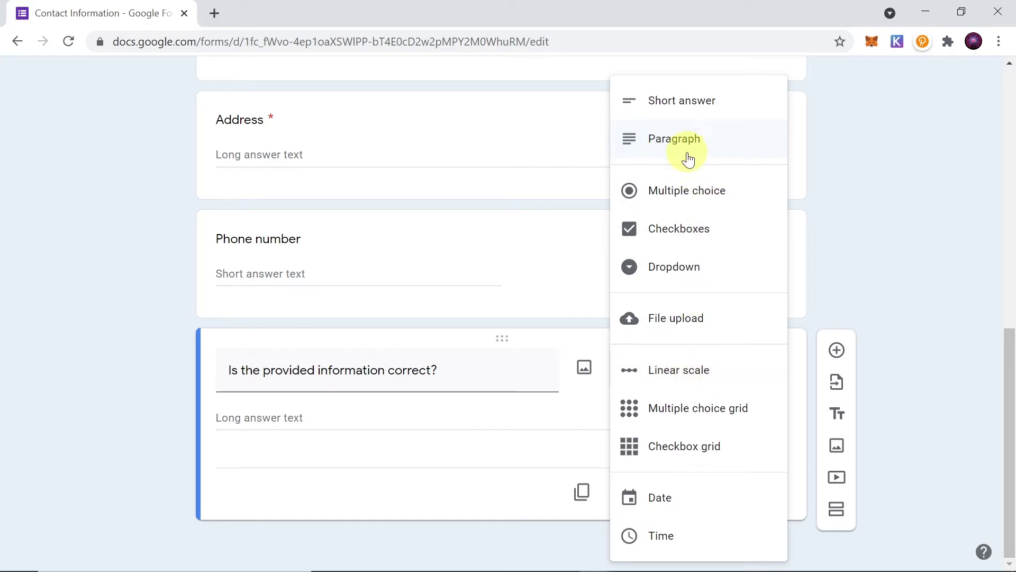
left_click(694, 236)
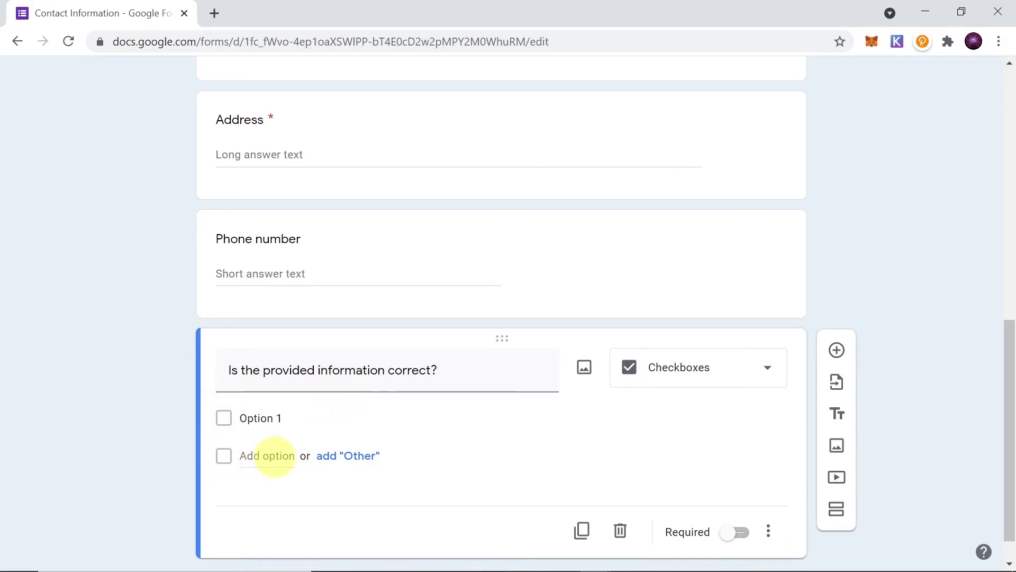
Give the checkbox question the options Yes and No and make it required
scroll(279, 380, "down", 1)
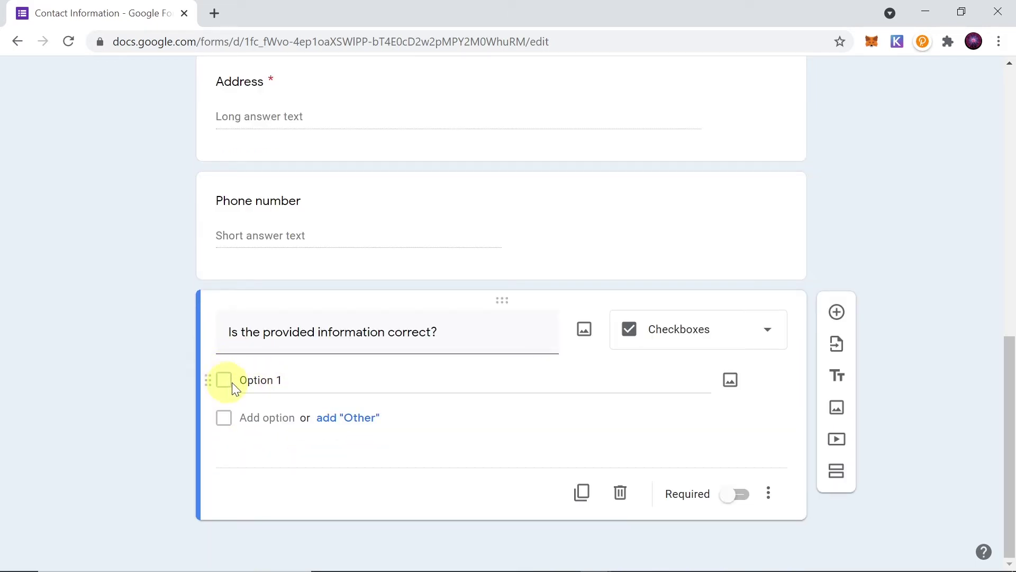
left_click(270, 380)
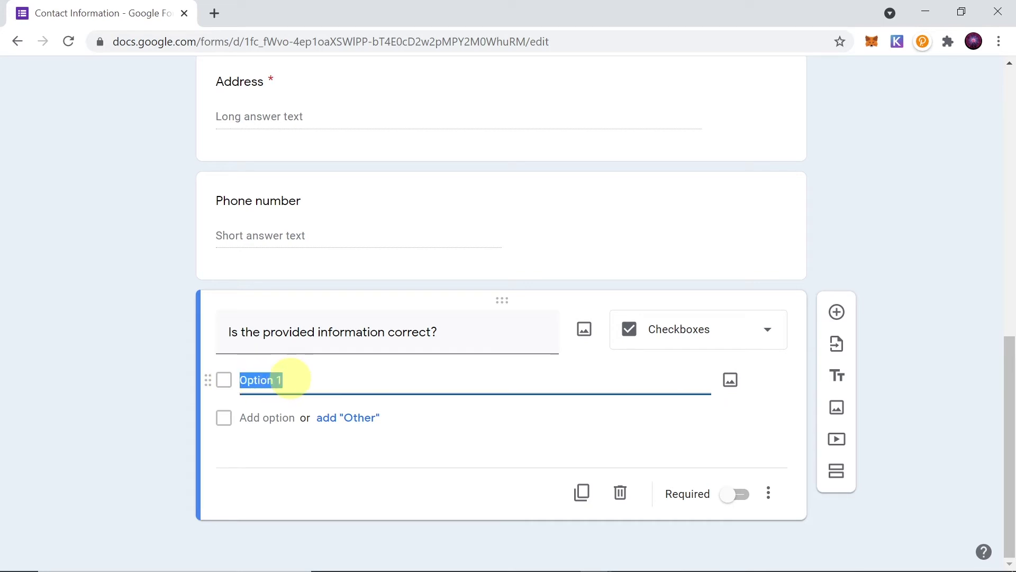
type("Yes")
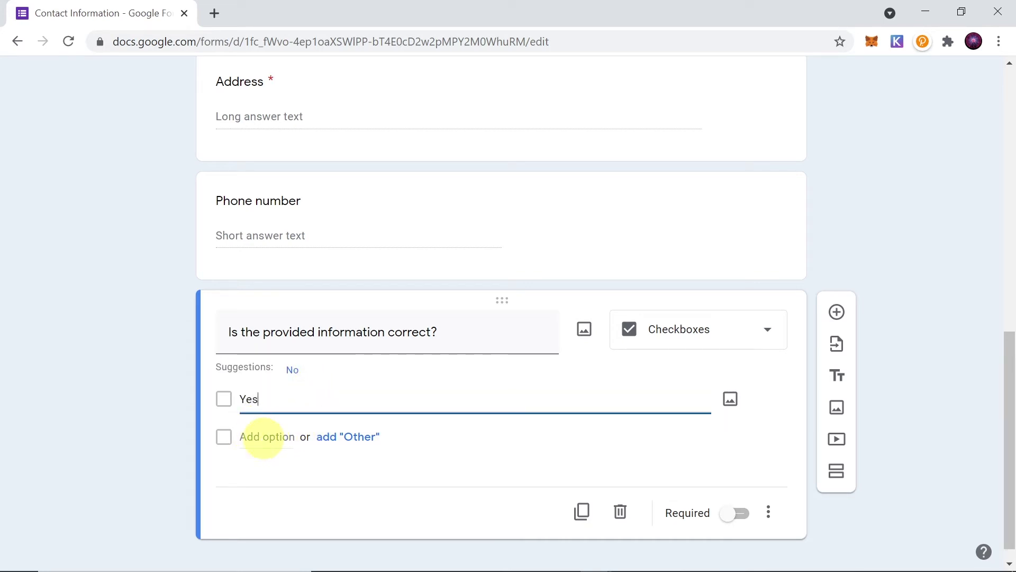
left_click(263, 437)
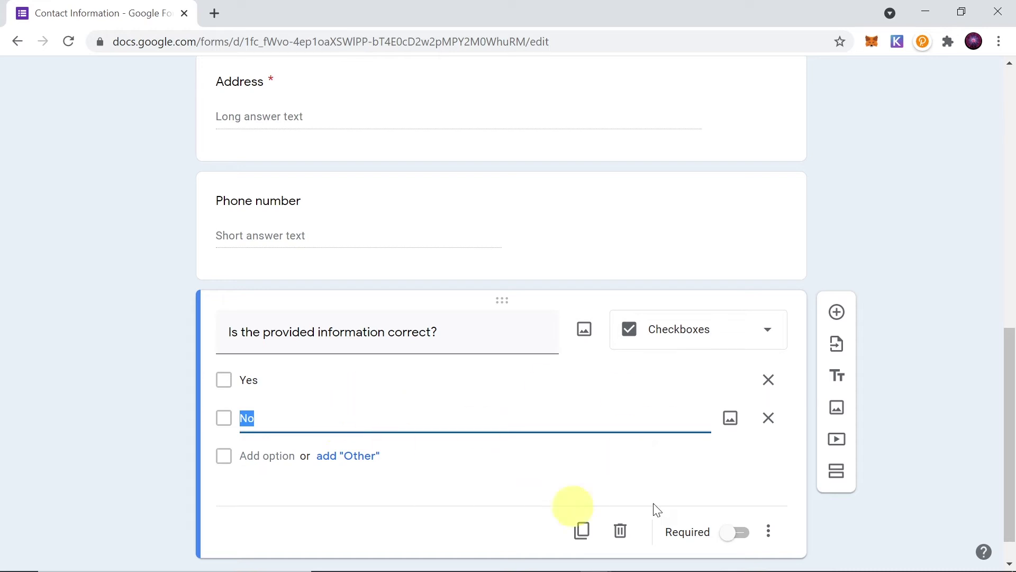
left_click(920, 415)
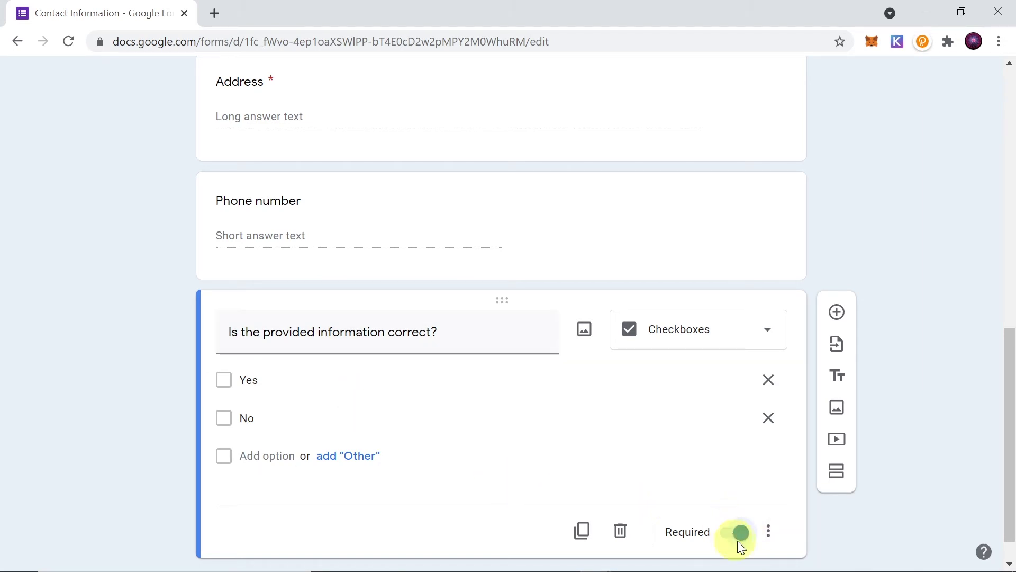
scroll(746, 529, "down", 1)
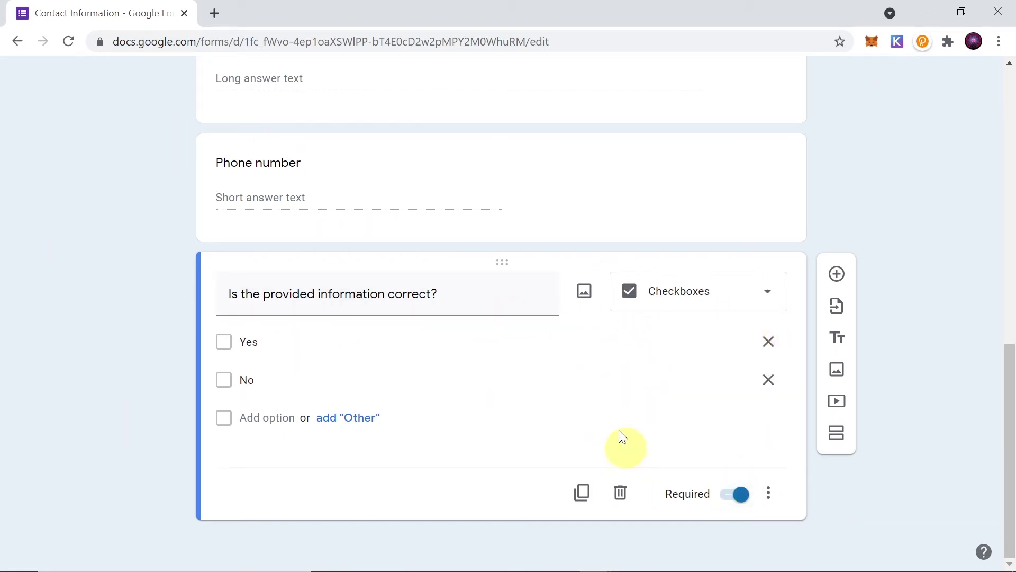
Move the Phone number question above the Address question
scroll(545, 332, "up", 3)
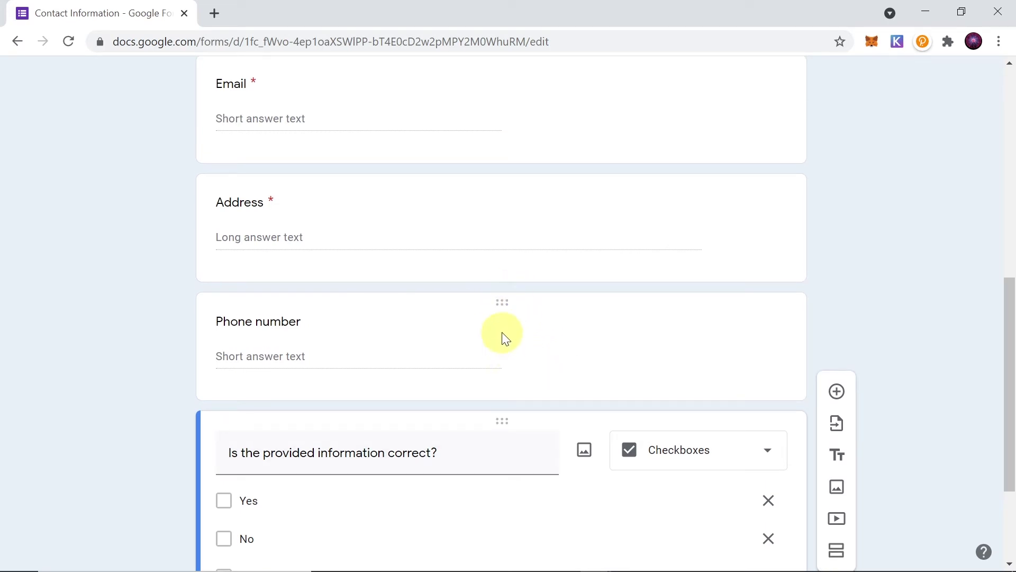
left_click_drag(495, 301, 465, 479)
scroll(839, 225, "down", 5)
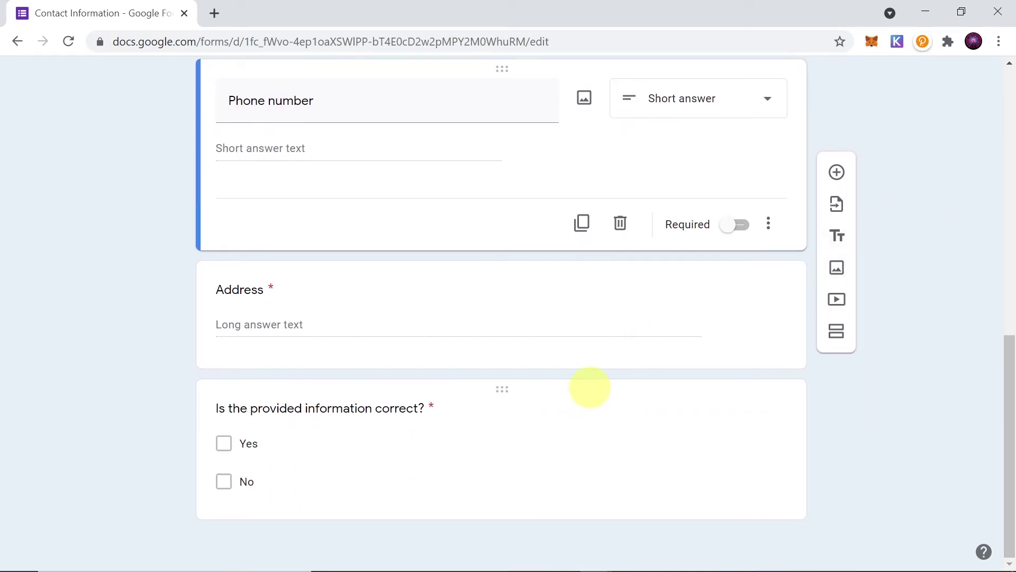
left_click(589, 387)
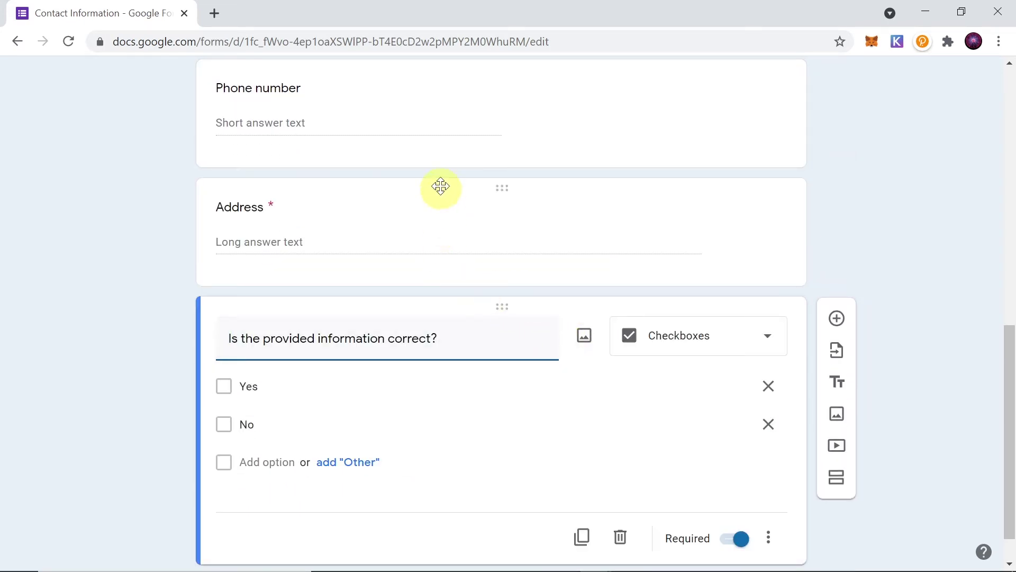
Add a new section directly after the Phone number question and review both sections
scroll(497, 347, "up", 5)
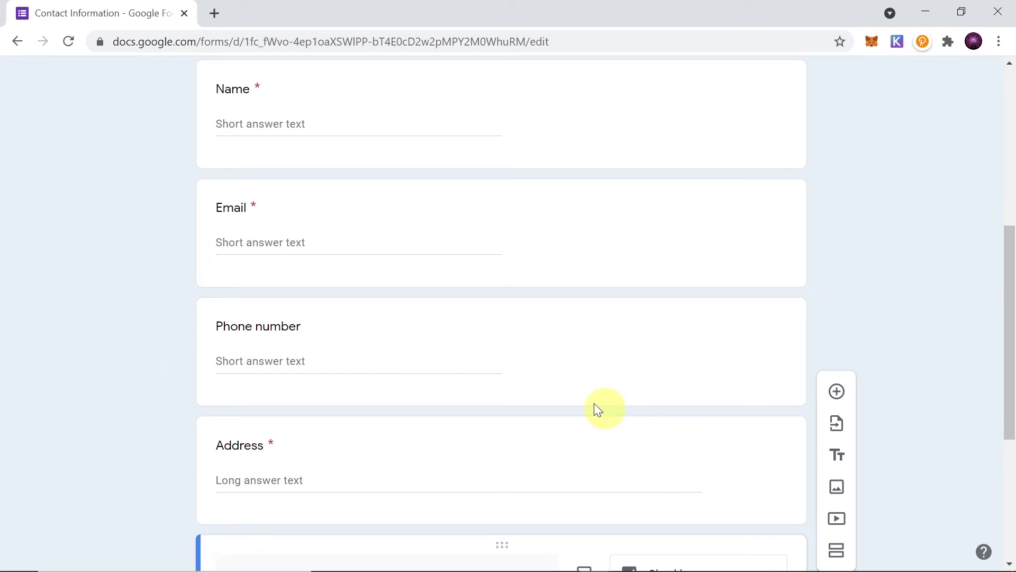
left_click(605, 310)
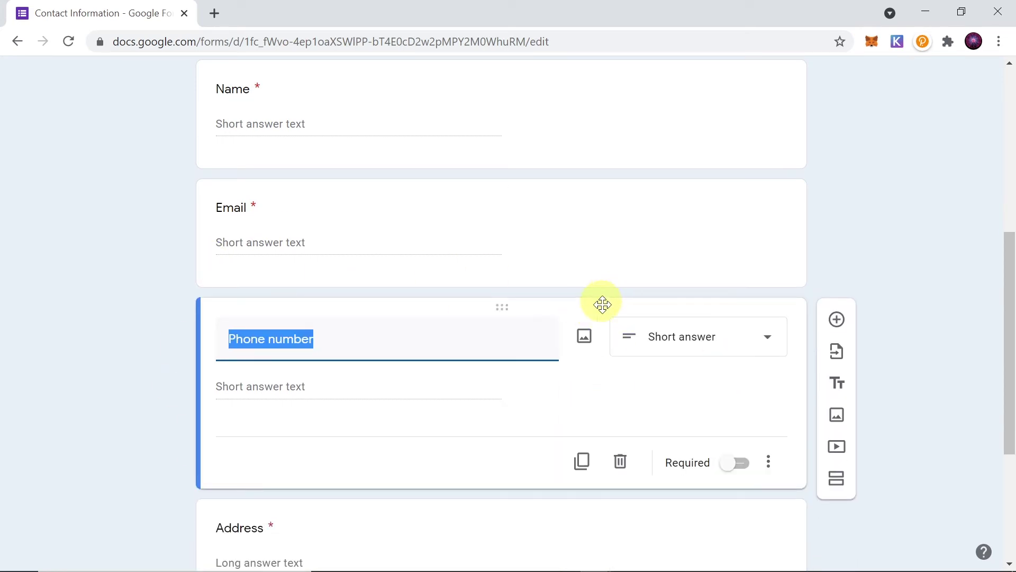
left_click(838, 479)
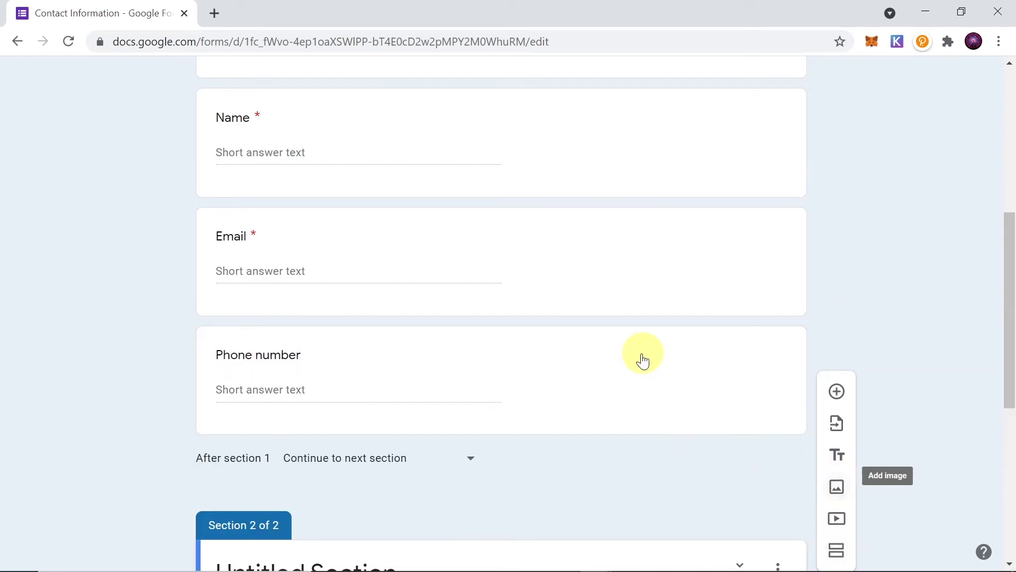
scroll(358, 249, "up", 6)
scroll(390, 358, "down", 6)
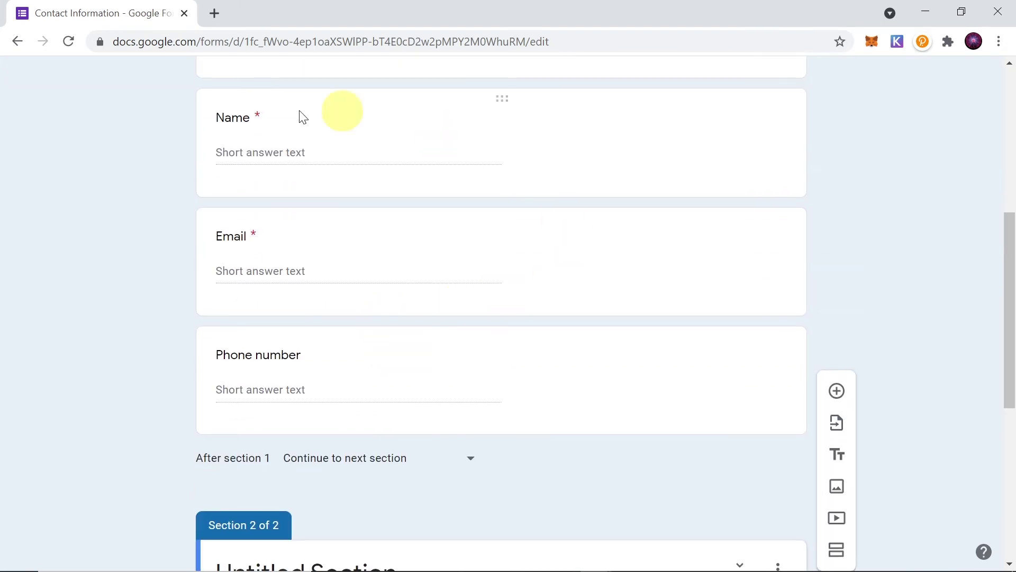
scroll(432, 360, "down", 6)
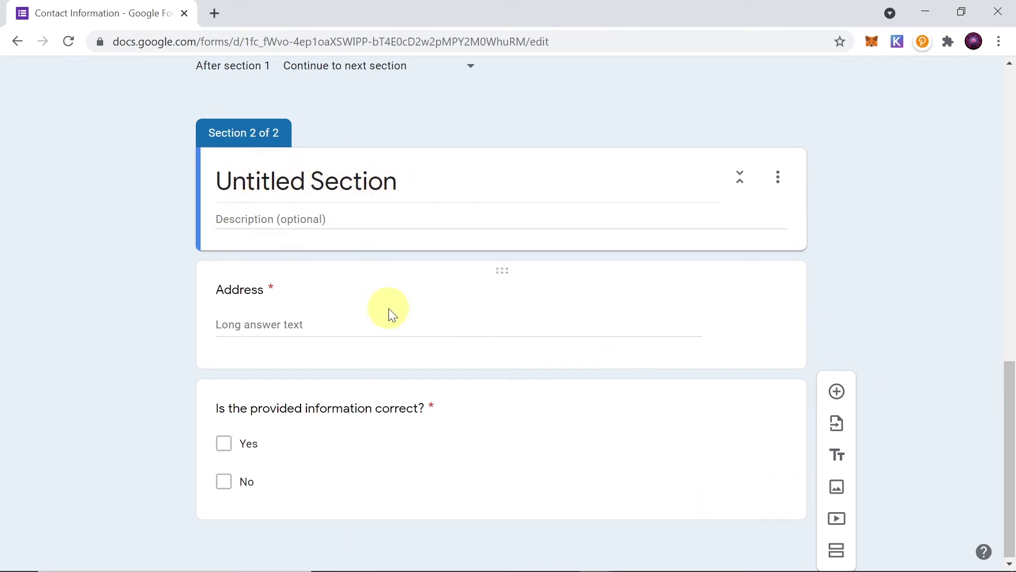
Insert the dark blue-purple picture from a Google image search for "abstract" below the Address question
left_click(413, 303)
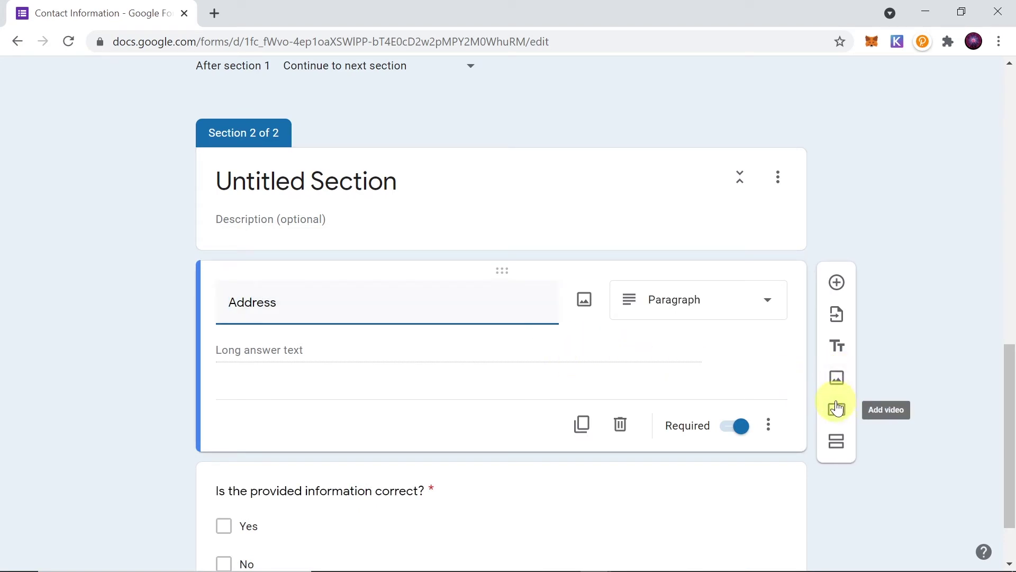
left_click(837, 379)
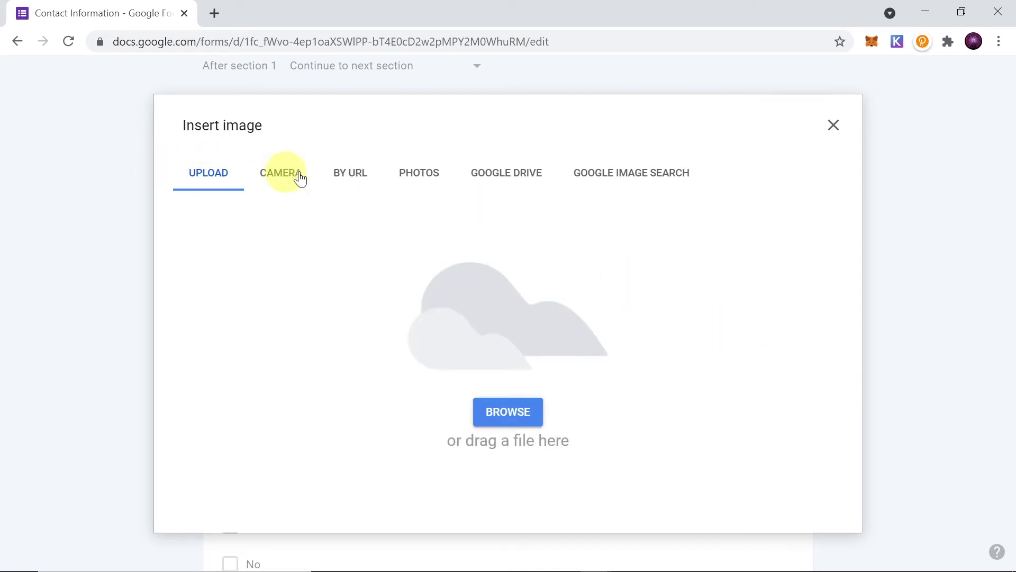
left_click(636, 173)
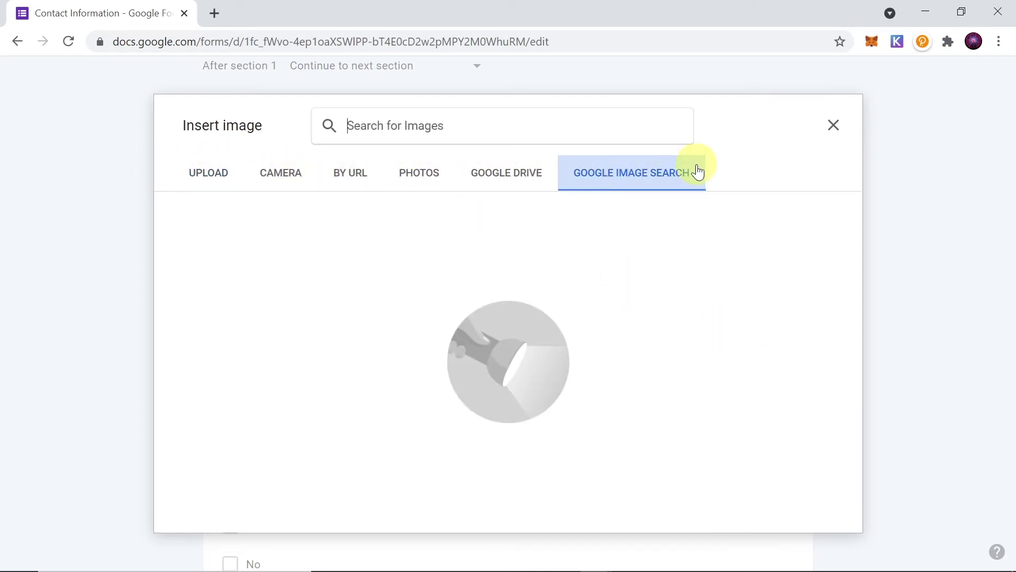
left_click(471, 118)
type("abstract")
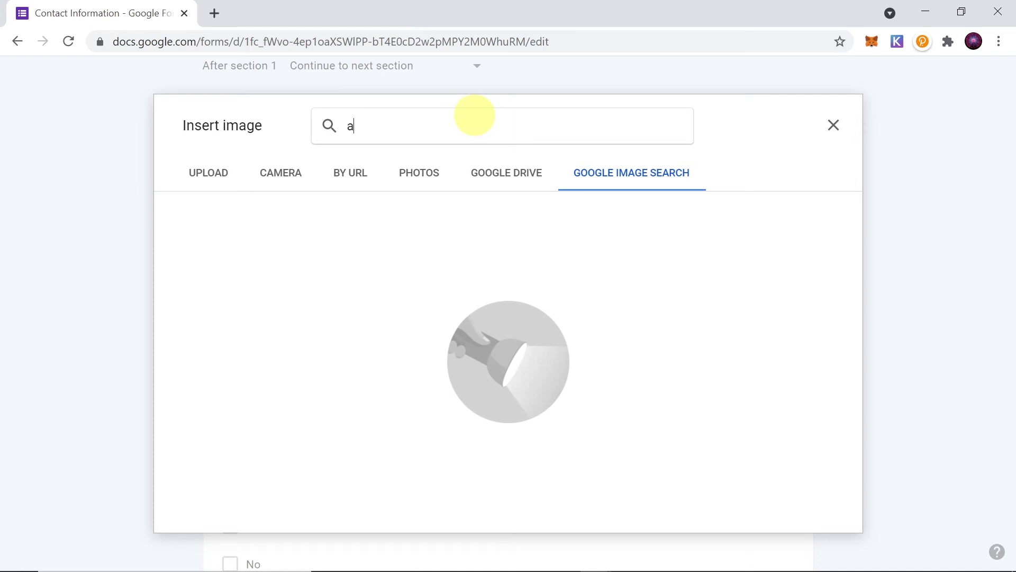
key("Return")
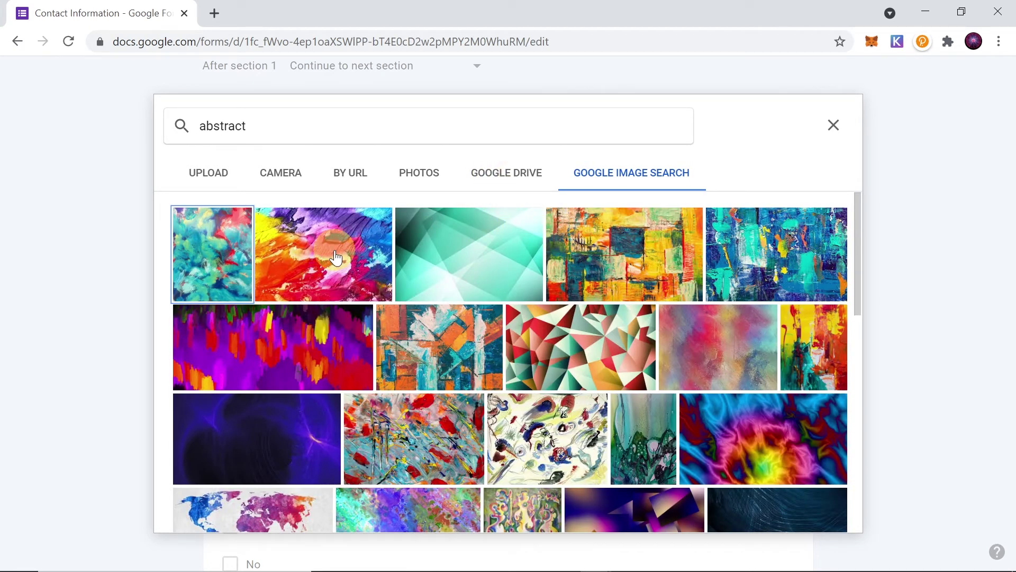
left_click(270, 432)
left_click(825, 512)
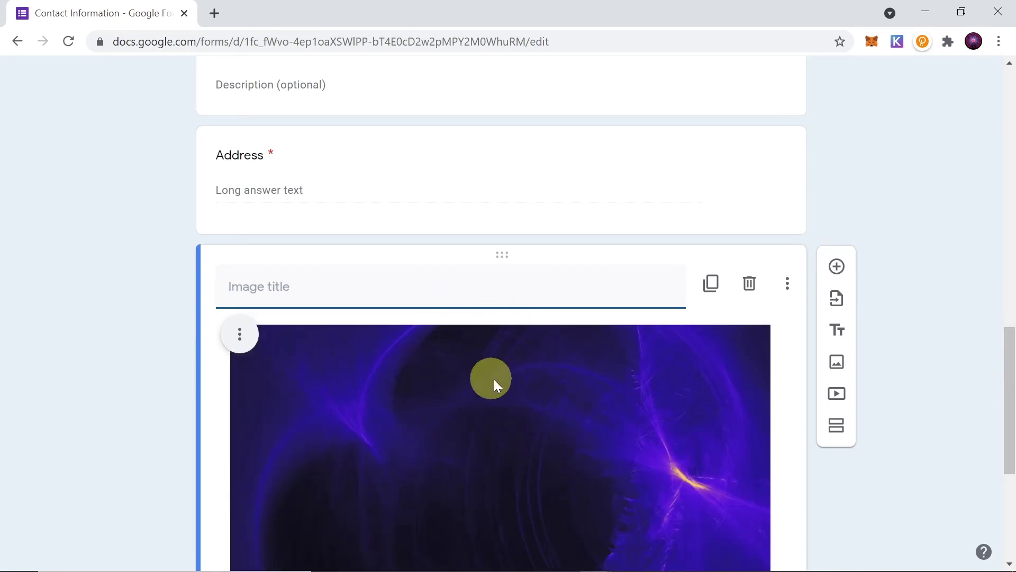
scroll(490, 377, "down", 3)
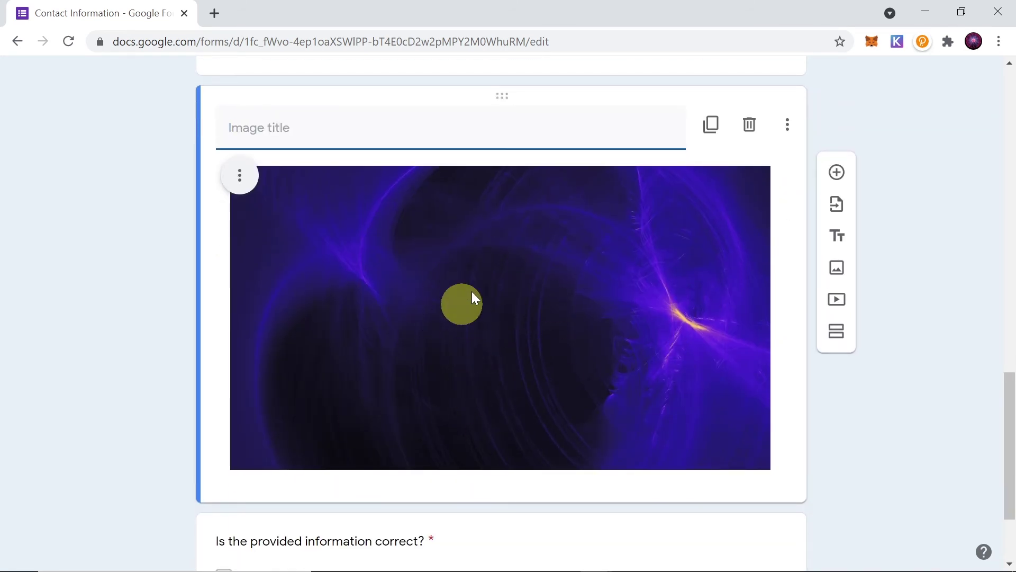
left_click(335, 128)
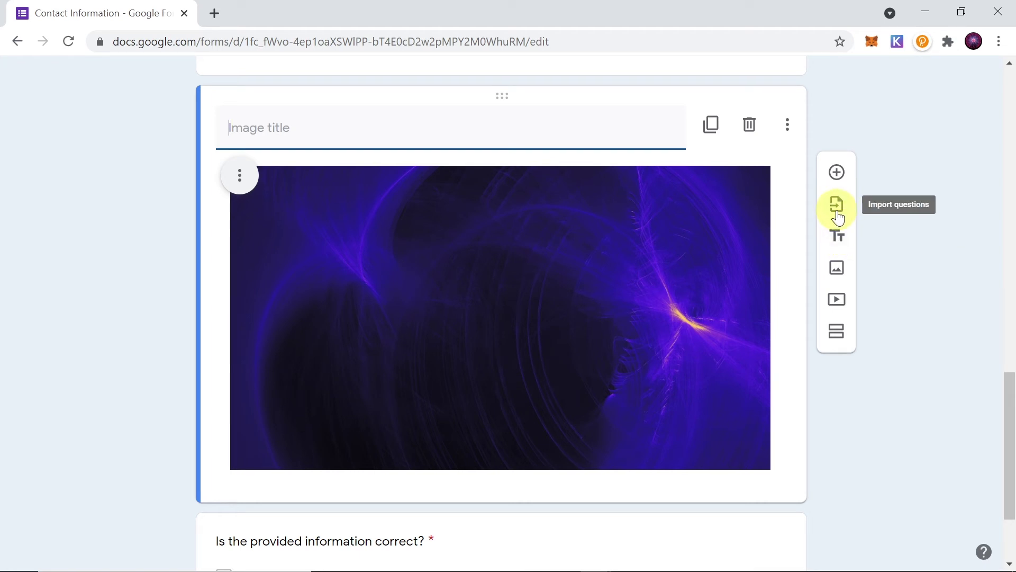
Add a multiple-choice question titled "A" after the checkbox question, with Option 1, Option 2 and Option 3
scroll(848, 410, "down", 3)
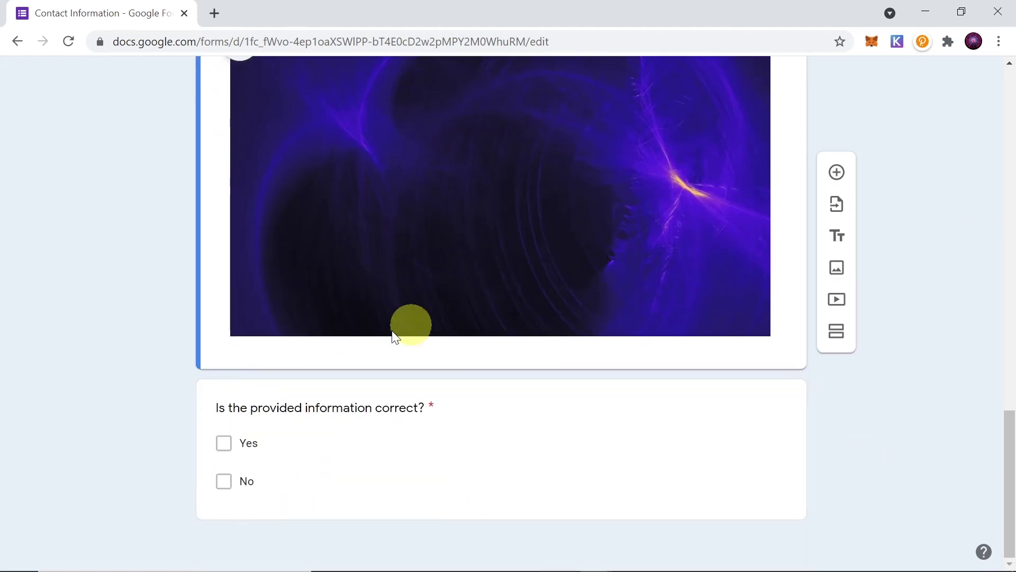
left_click(639, 396)
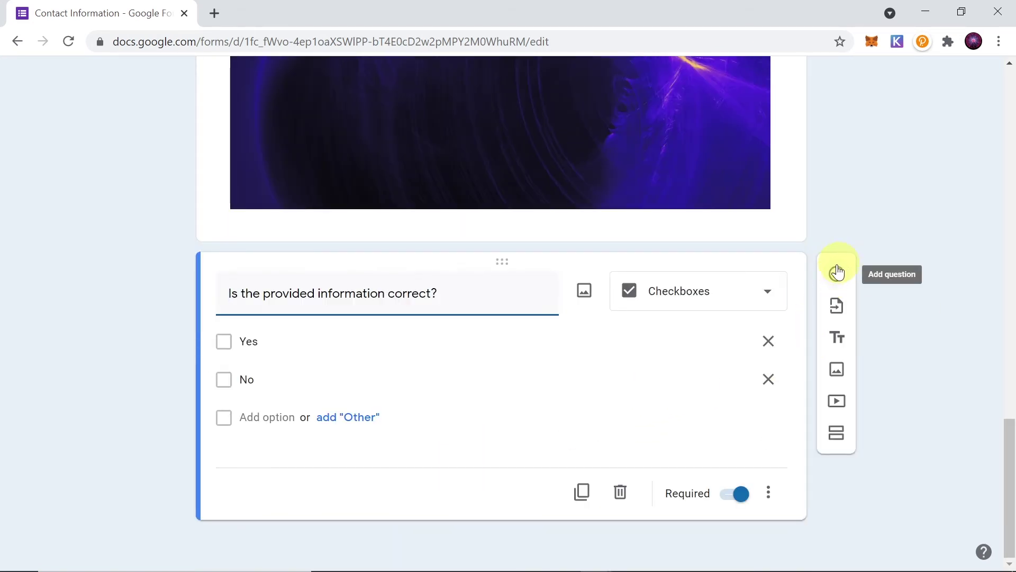
left_click(838, 273)
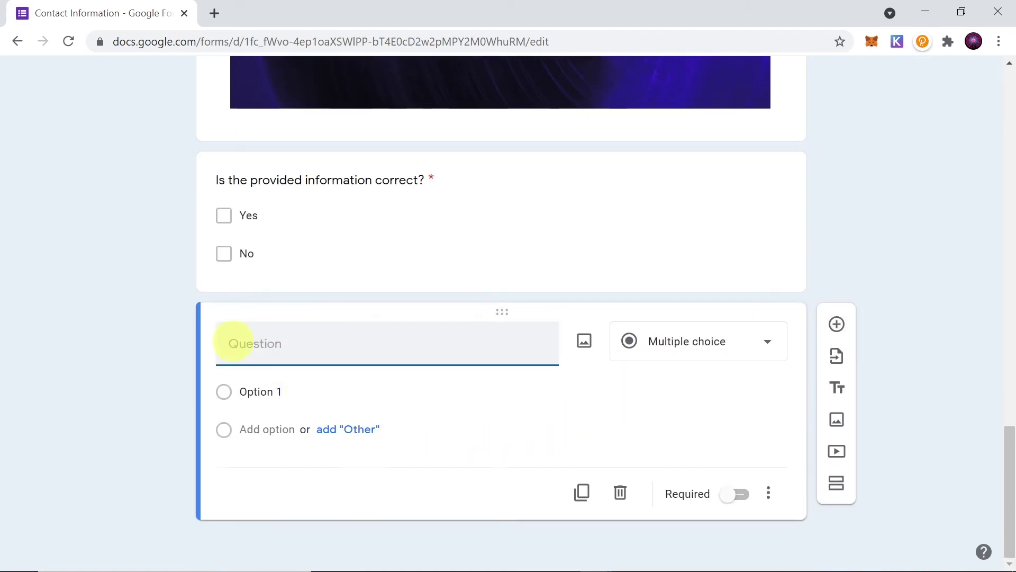
type("A")
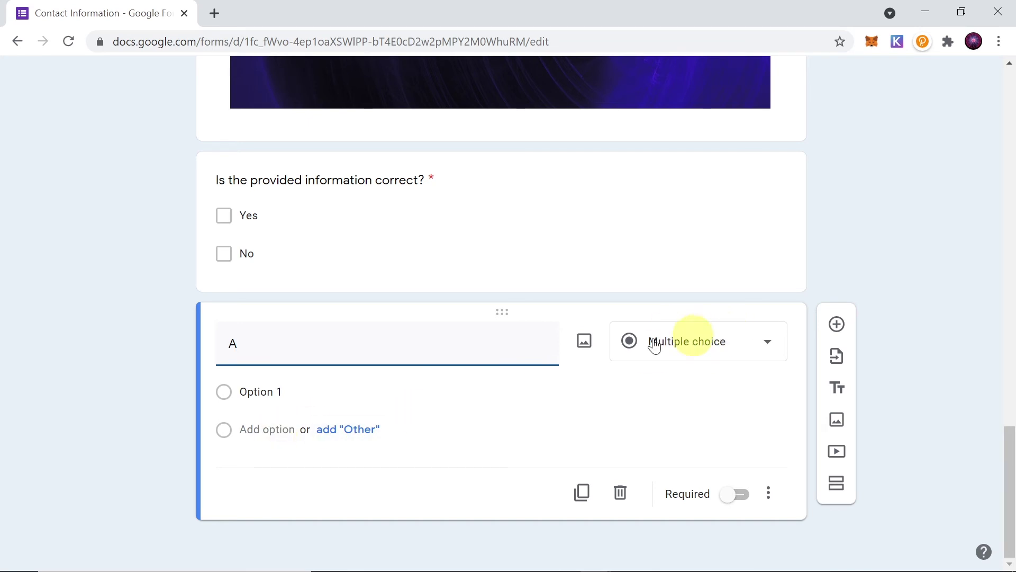
left_click(249, 432)
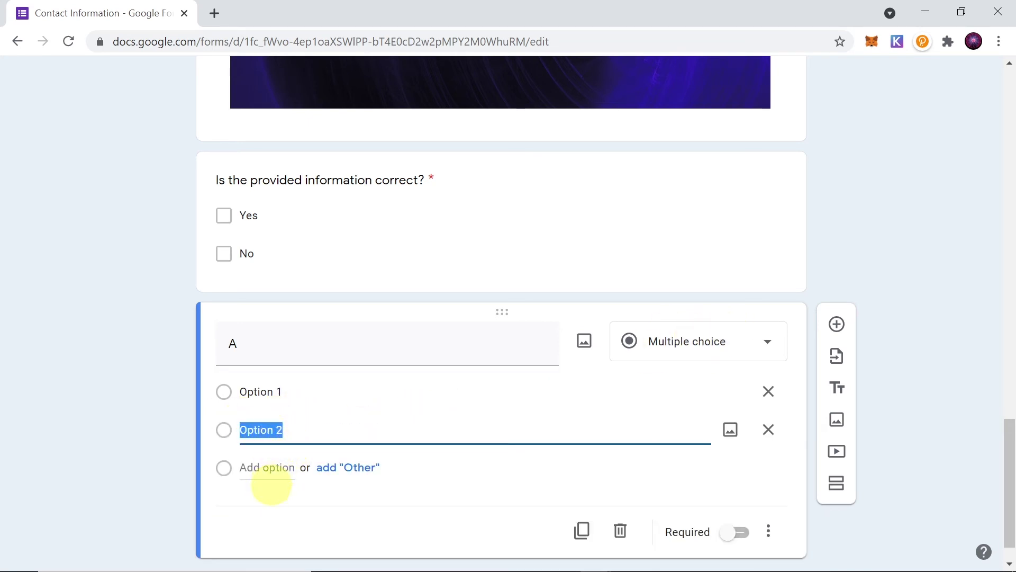
left_click(267, 468)
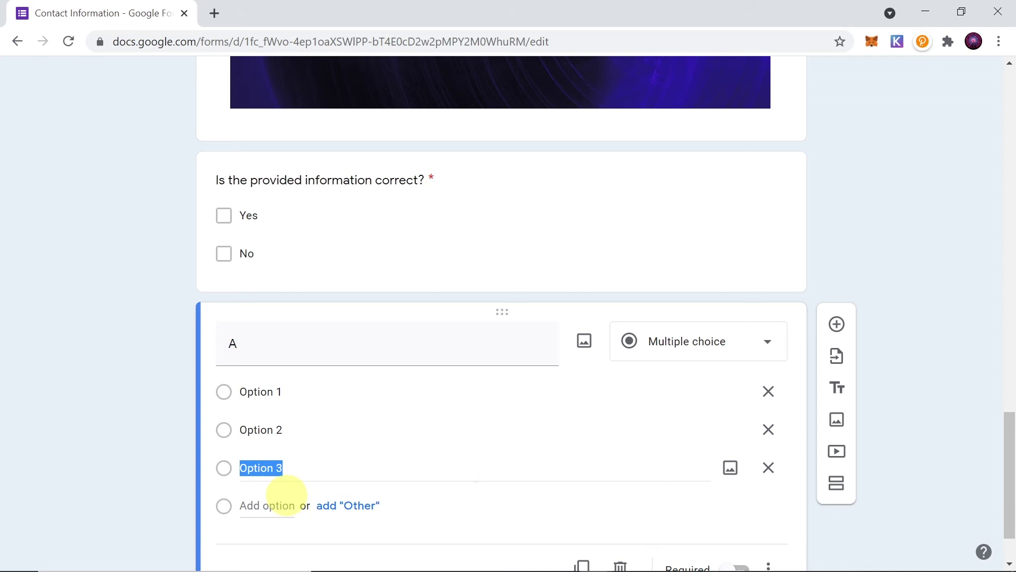
left_click(757, 531)
scroll(763, 533, "down", 2)
scroll(821, 258, "up", 1)
scroll(792, 224, "up", 15)
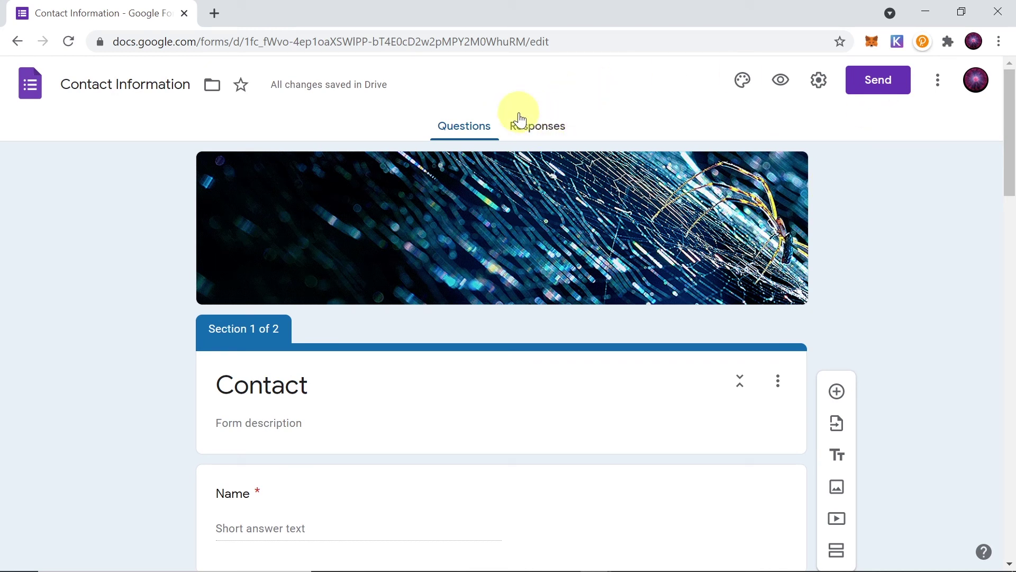
Check the form's responses overview and its response options, and return to the questions
left_click(538, 125)
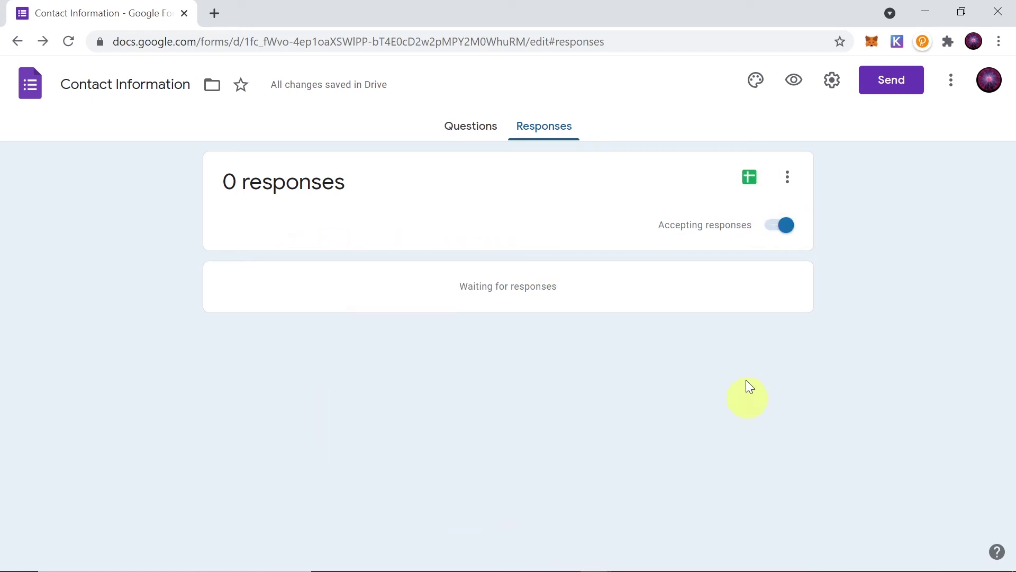
left_click(788, 176)
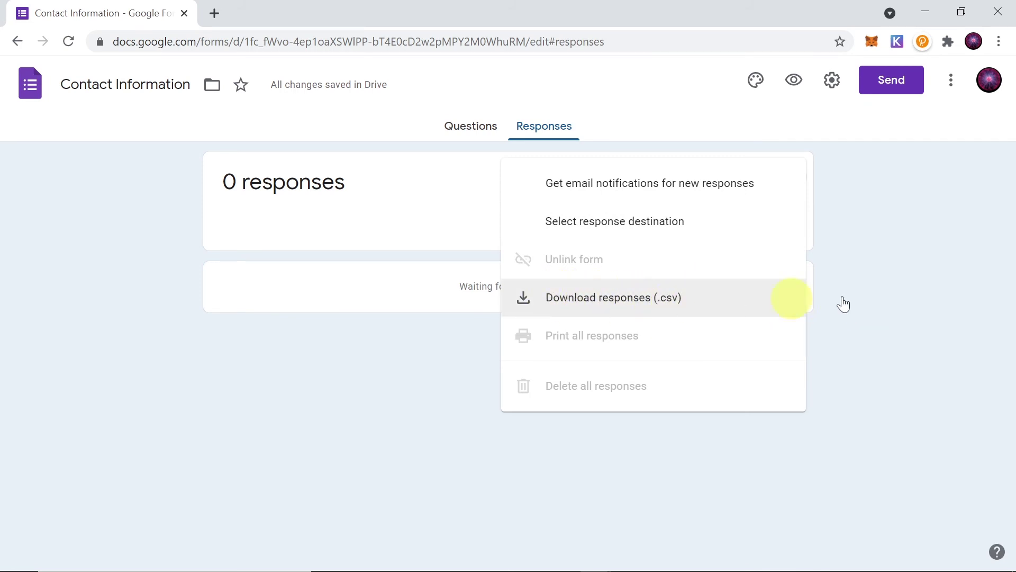
key("alt+Left")
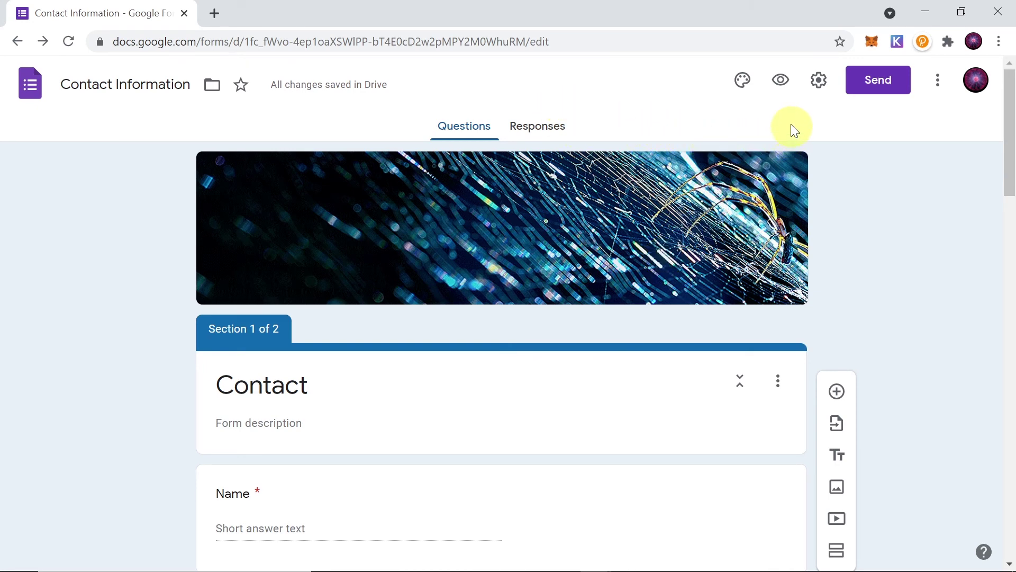
Generate a shortened sharing link for the form and copy it to the clipboard
left_click(879, 80)
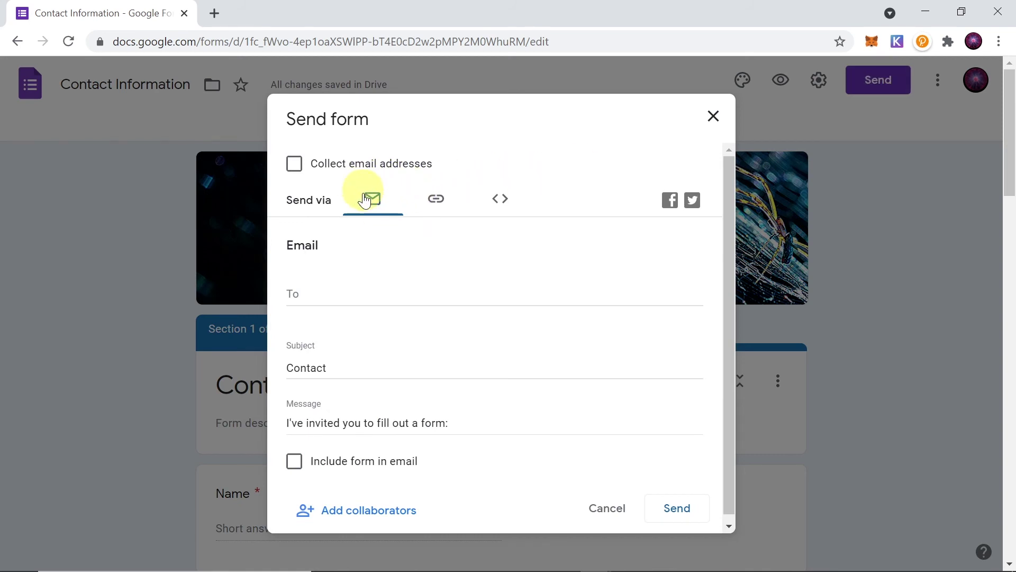
left_click(455, 211)
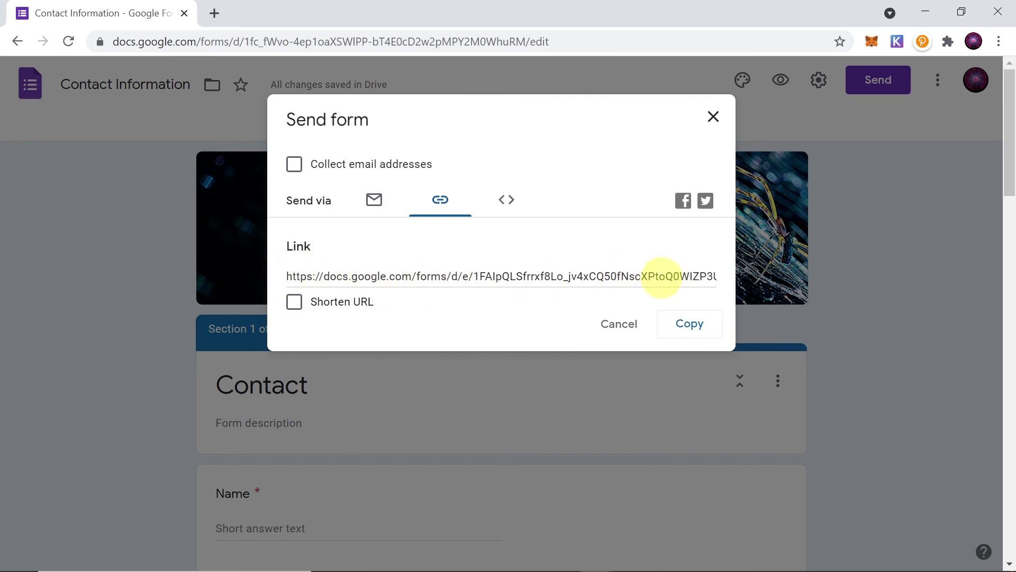
left_click(292, 303)
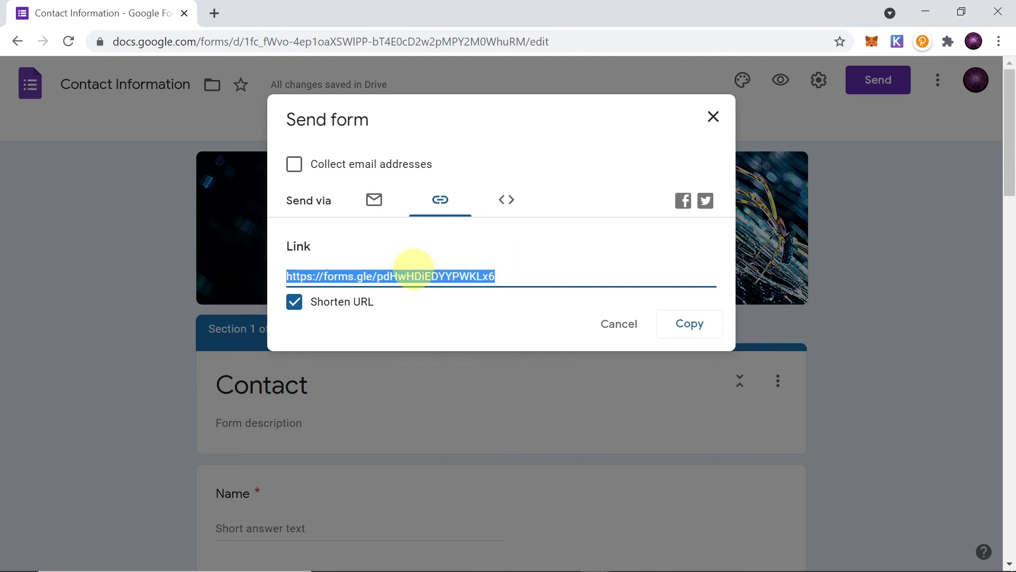
left_click(690, 324)
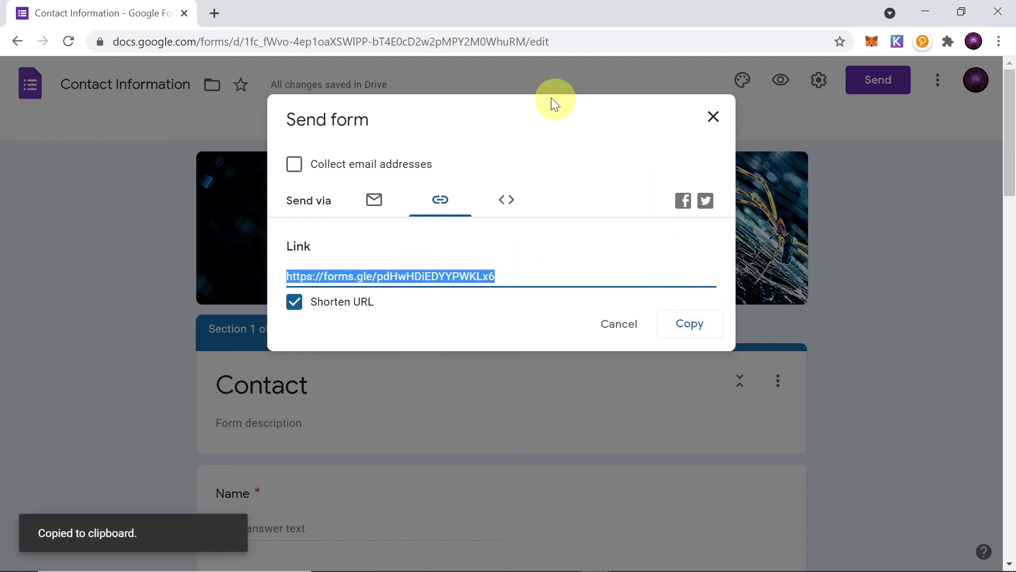
Open the copied form link in a new browser tab
left_click(218, 12)
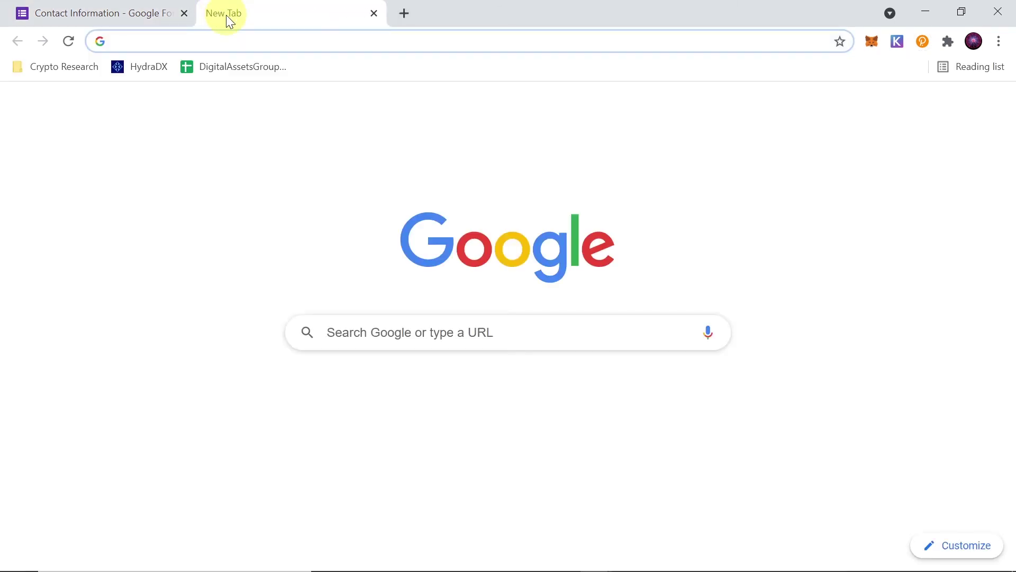
key("ctrl+v")
key("Return")
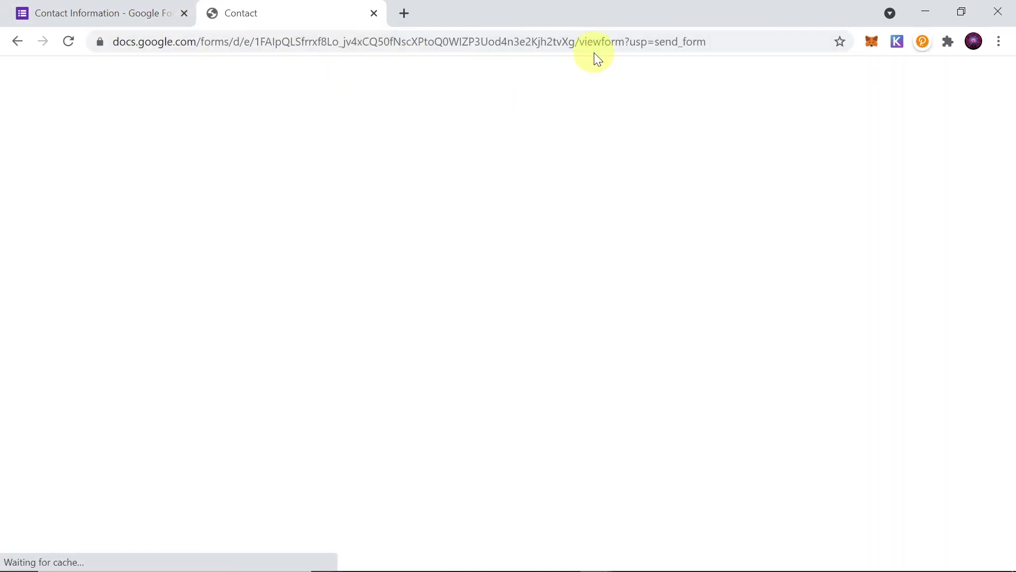
Look through the live form's first section and try to continue with the required questions left empty
scroll(550, 239, "down", 3)
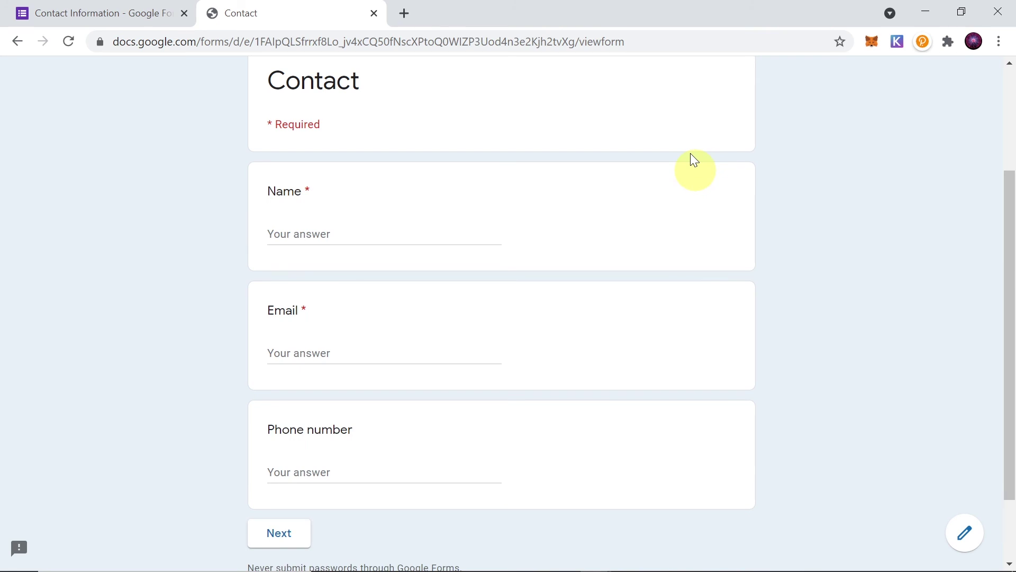
scroll(595, 360, "up", 5)
scroll(595, 357, "down", 5)
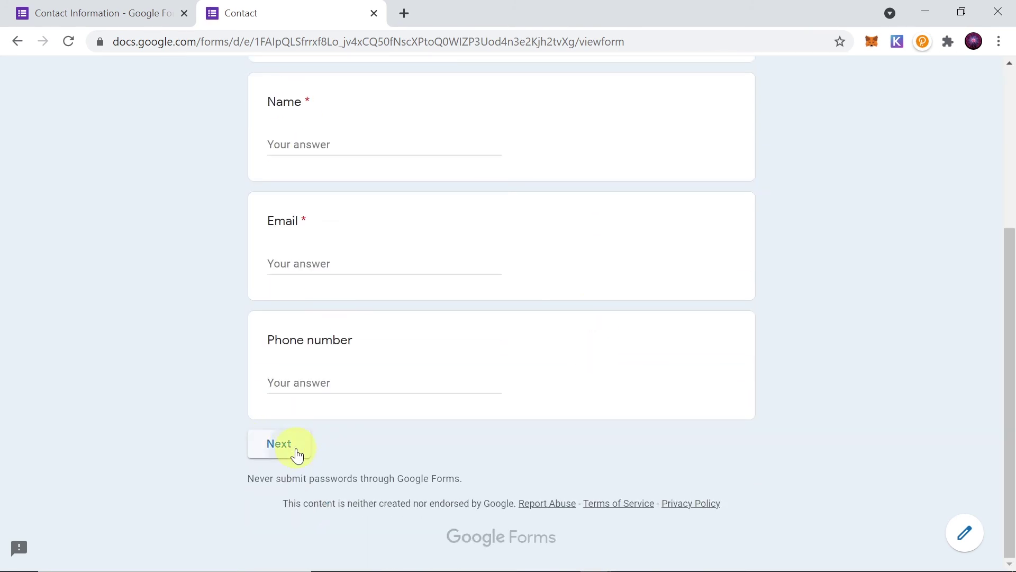
left_click(294, 450)
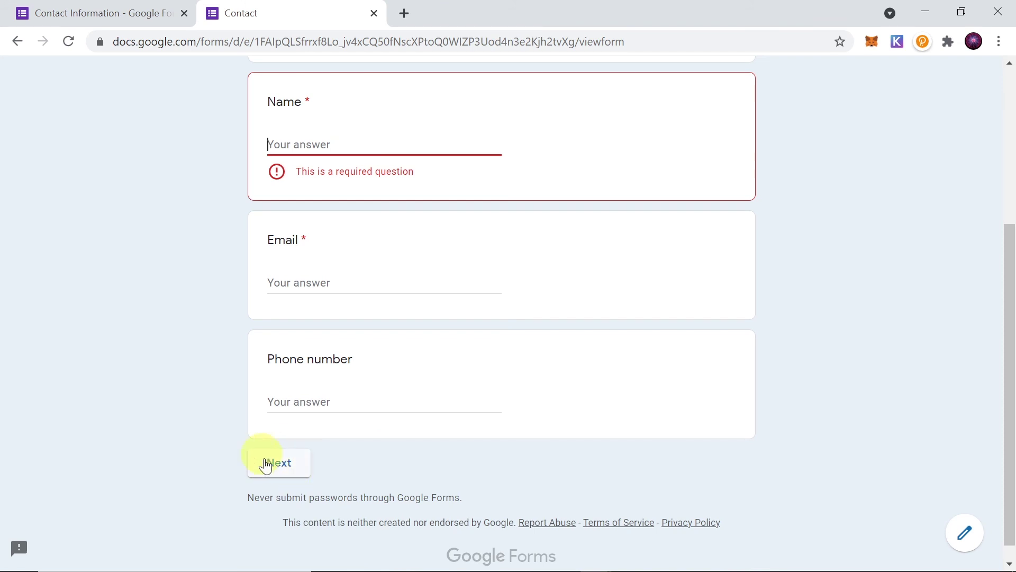
left_click(284, 470)
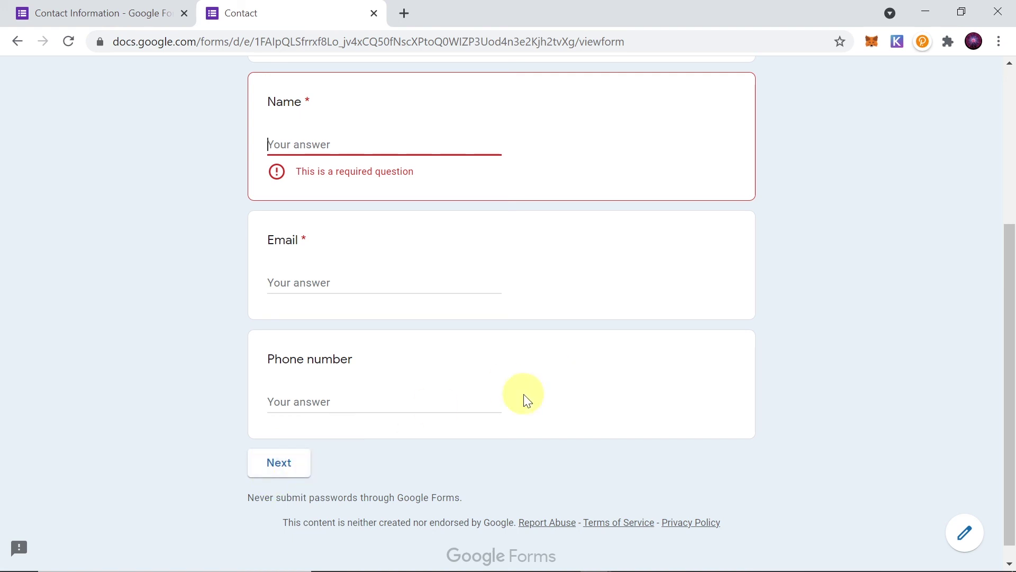
Answer Name with "s", fill in a sample email address, leave Phone number empty and continue to the second section
scroll(530, 379, "up", 5)
type("s")
scroll(438, 366, "down", 5)
left_click(351, 265)
type("sss")
left_click(345, 385)
left_click(341, 262)
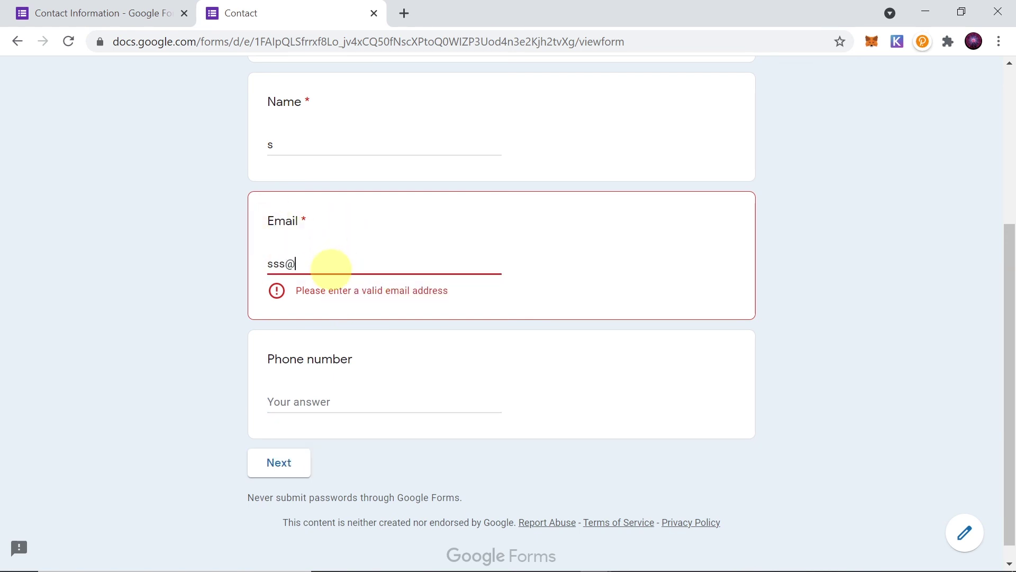
type("@gooogle.com")
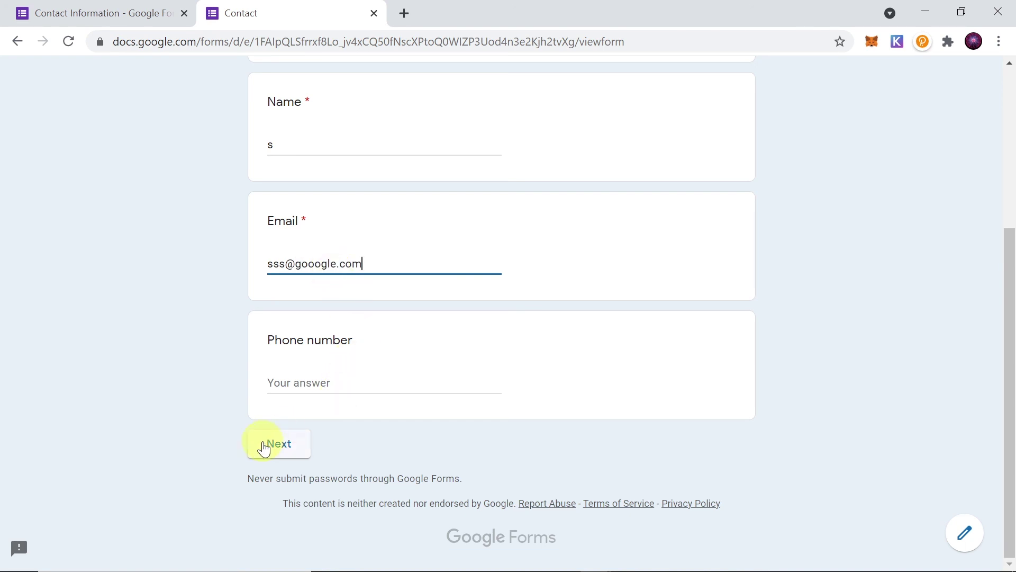
left_click(286, 447)
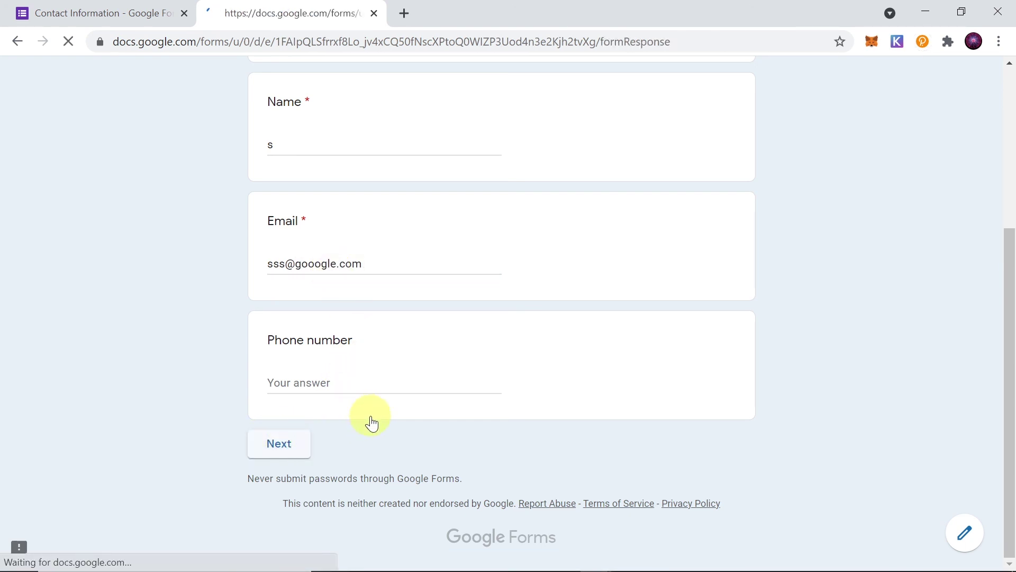
Answer the Address question in the second section with "aaaa"
scroll(497, 254, "down", 3)
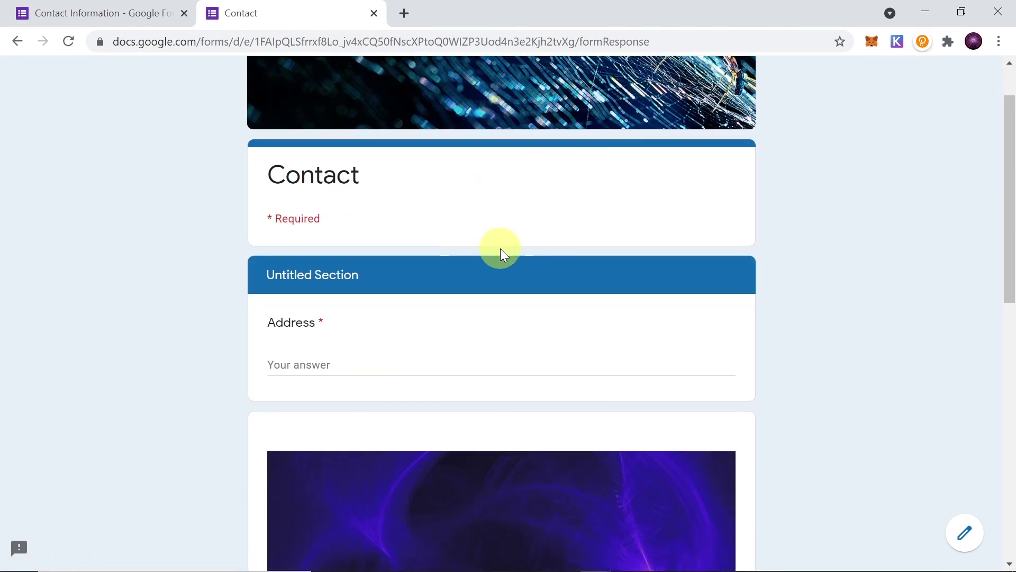
left_click(301, 272)
type("sss")
scroll(504, 241, "down", 8)
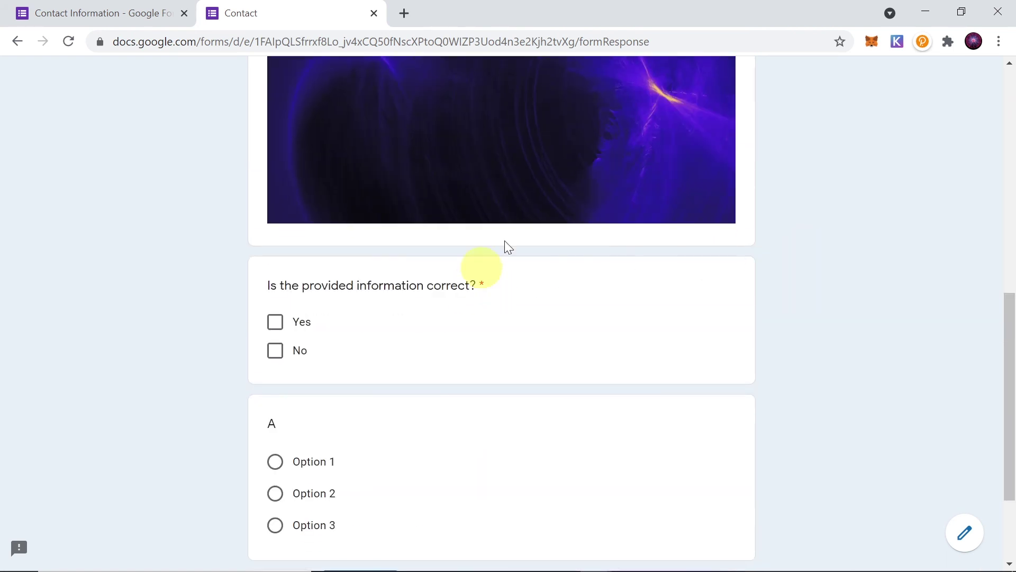
Answer "Is the provided information correct?" with Yes, choose Option 2 for question A, and submit the form
scroll(547, 354, "down", 3)
left_click(275, 180)
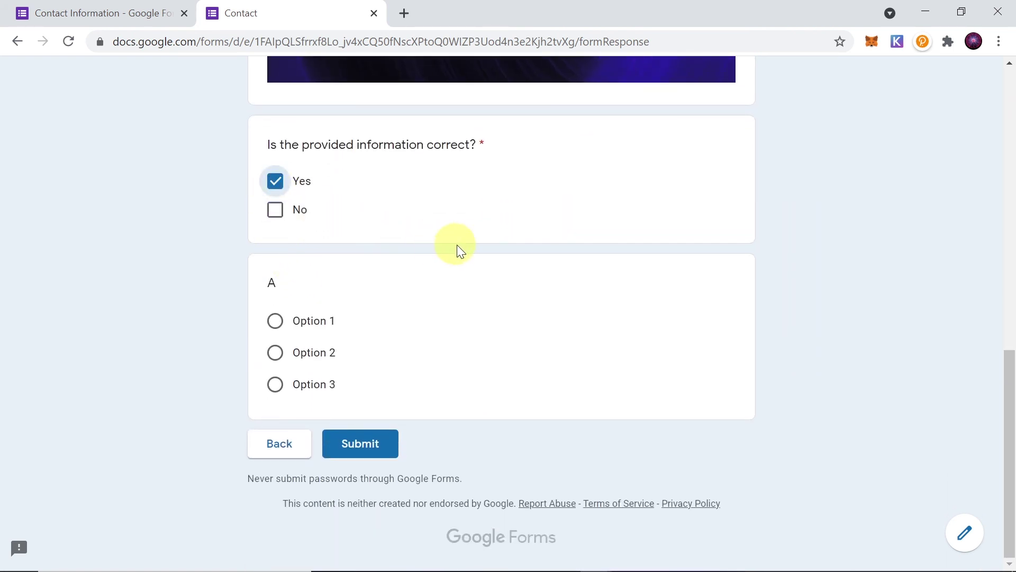
left_click(275, 352)
left_click(381, 479)
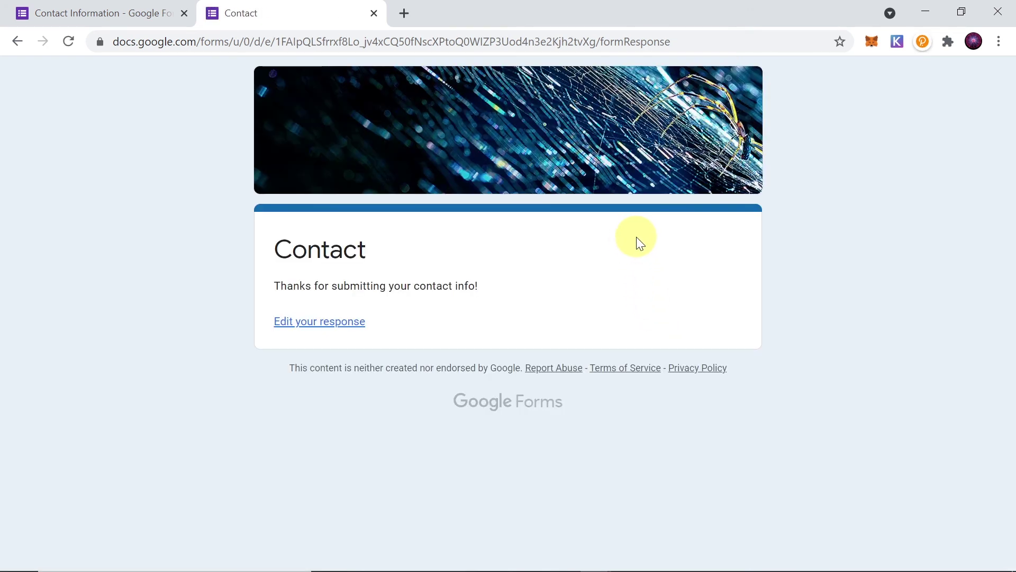
Return to the form editor, dismiss the Send form dialog and review the summary of the submitted response
left_click(93, 20)
left_click(713, 116)
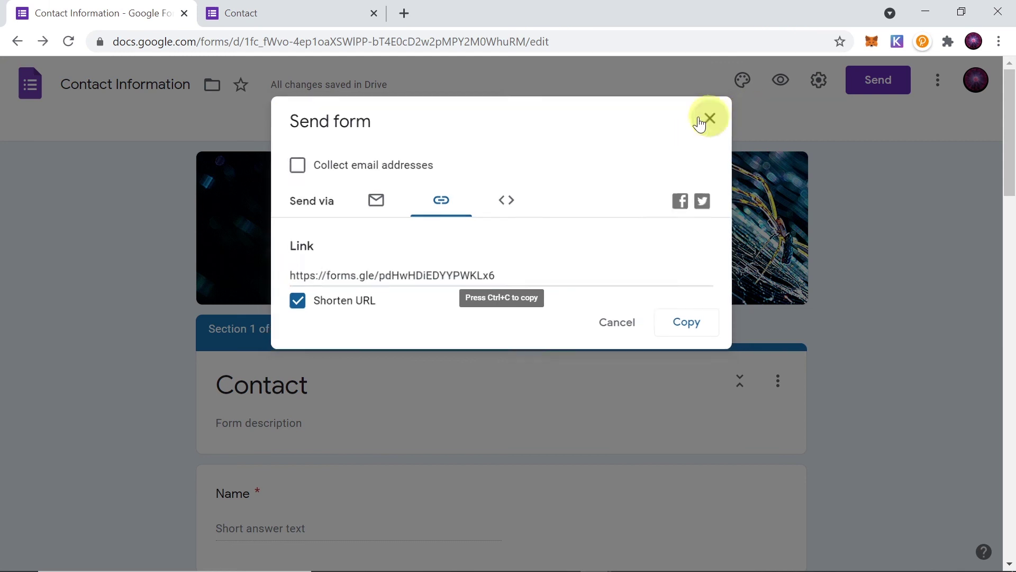
left_click(535, 127)
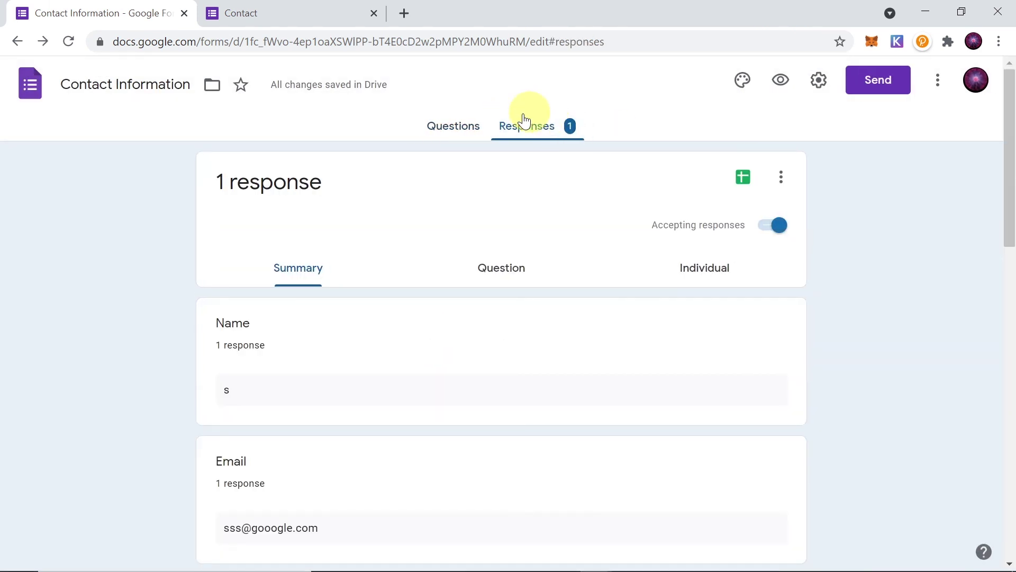
scroll(445, 251, "down", 15)
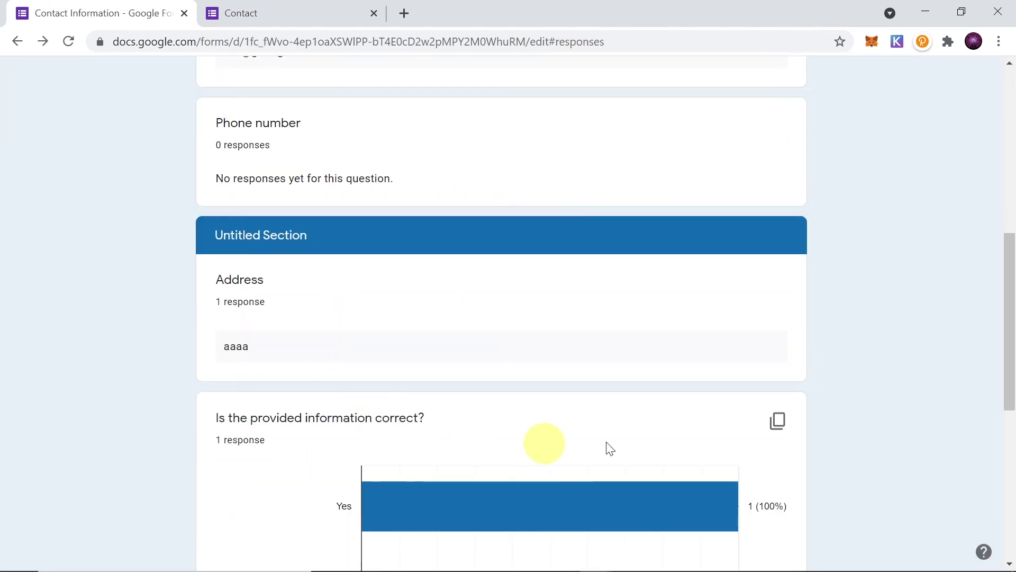
scroll(510, 217, "down", 2)
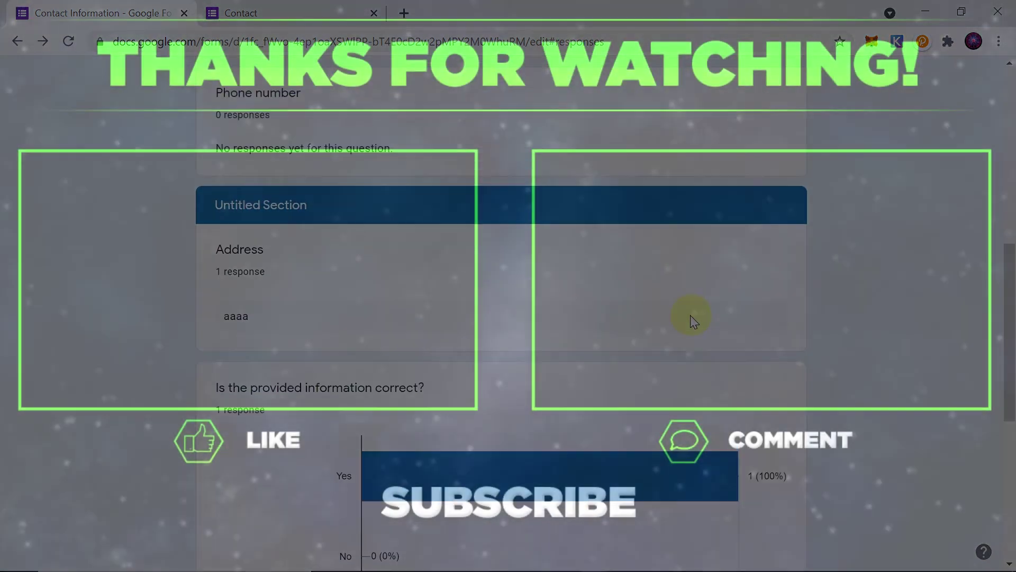